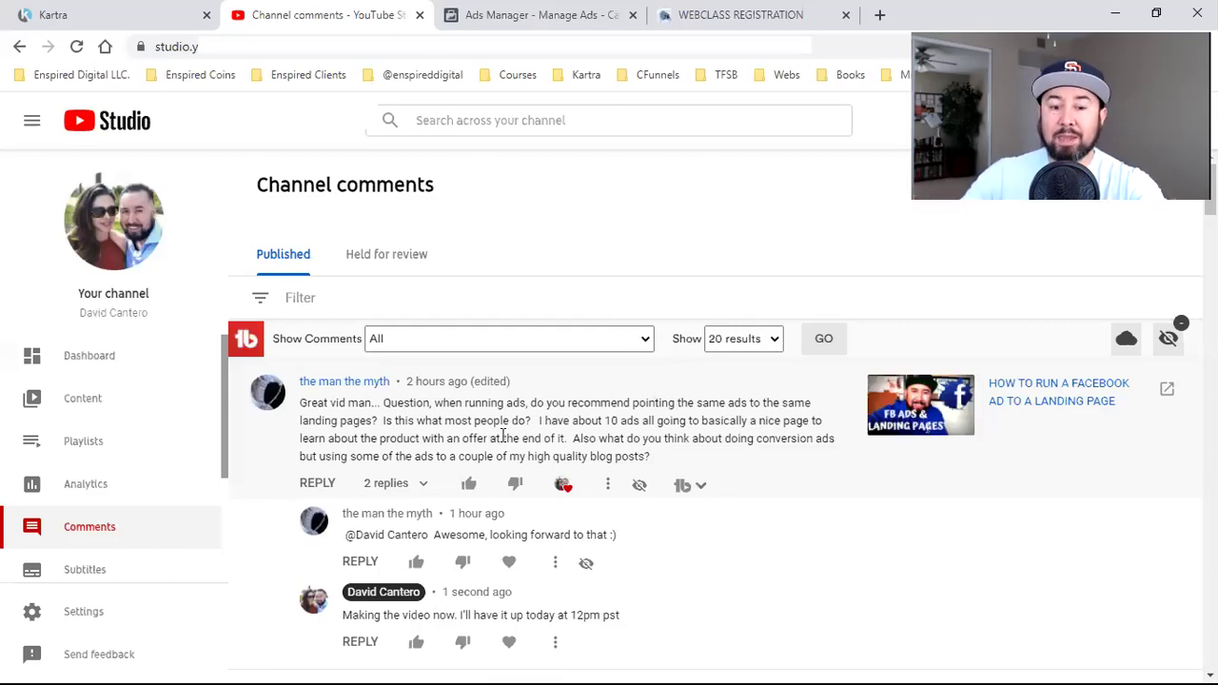
Read the top channel comment, highlighting its sentences about the product page with an offer and conversion ads to blog posts
double_click(454, 437)
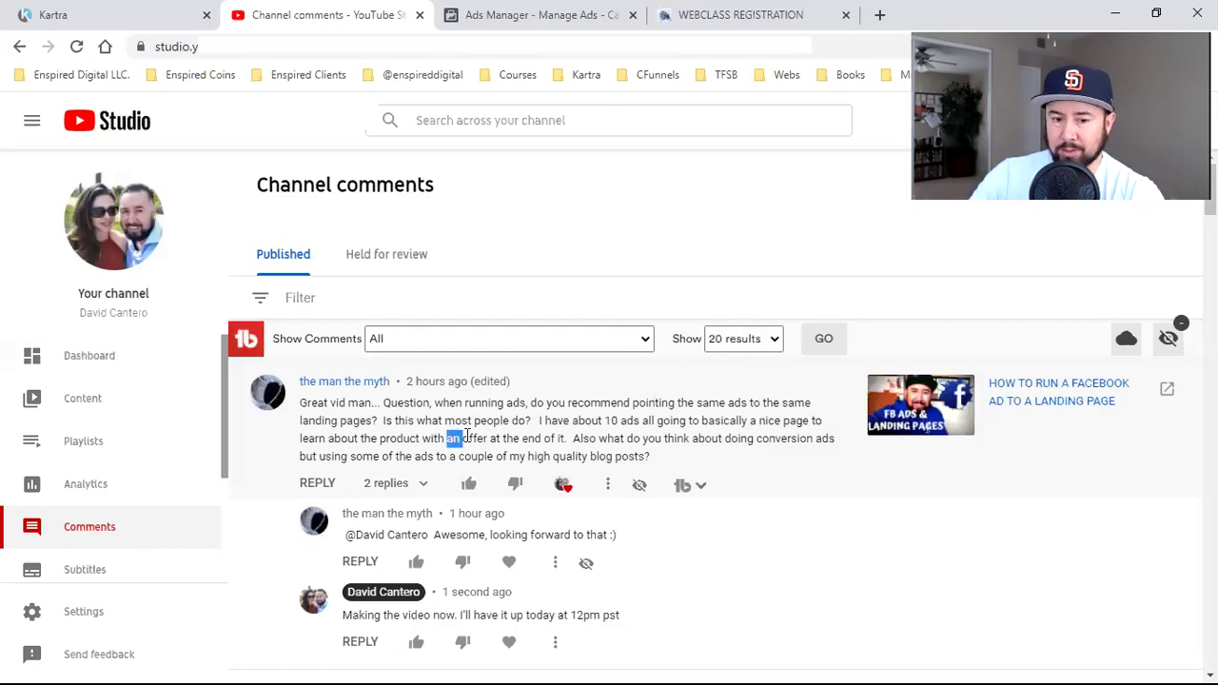
left_click(463, 438)
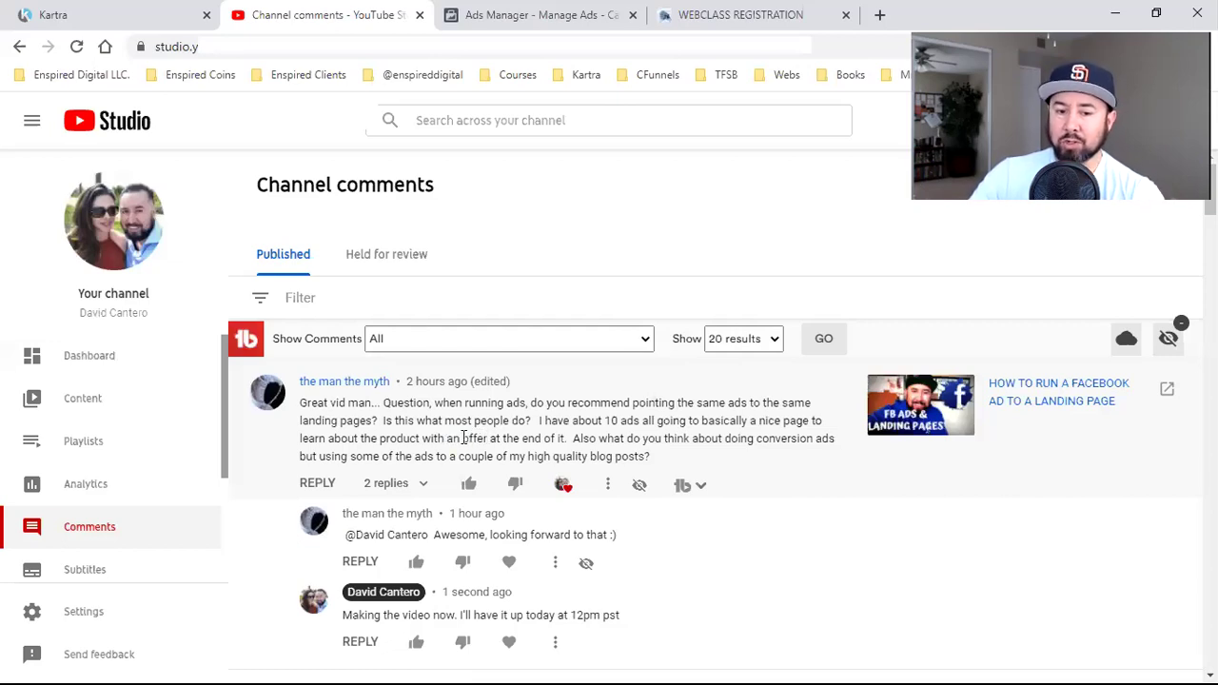
double_click(460, 438)
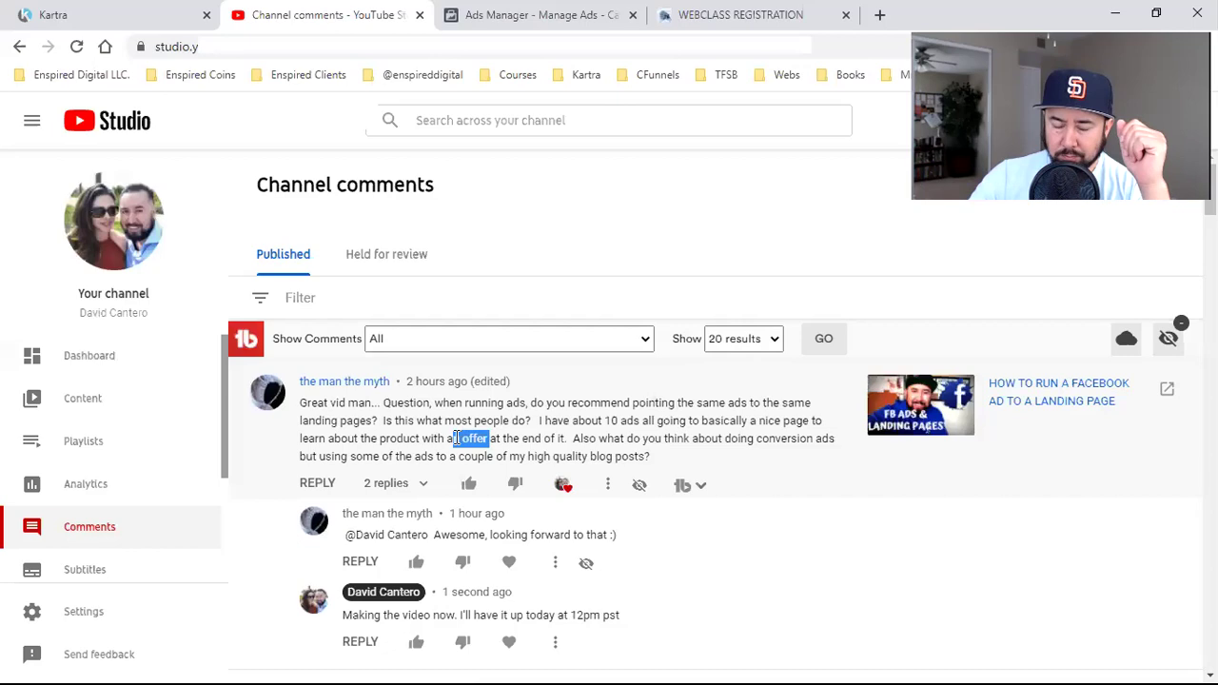
left_click(454, 438)
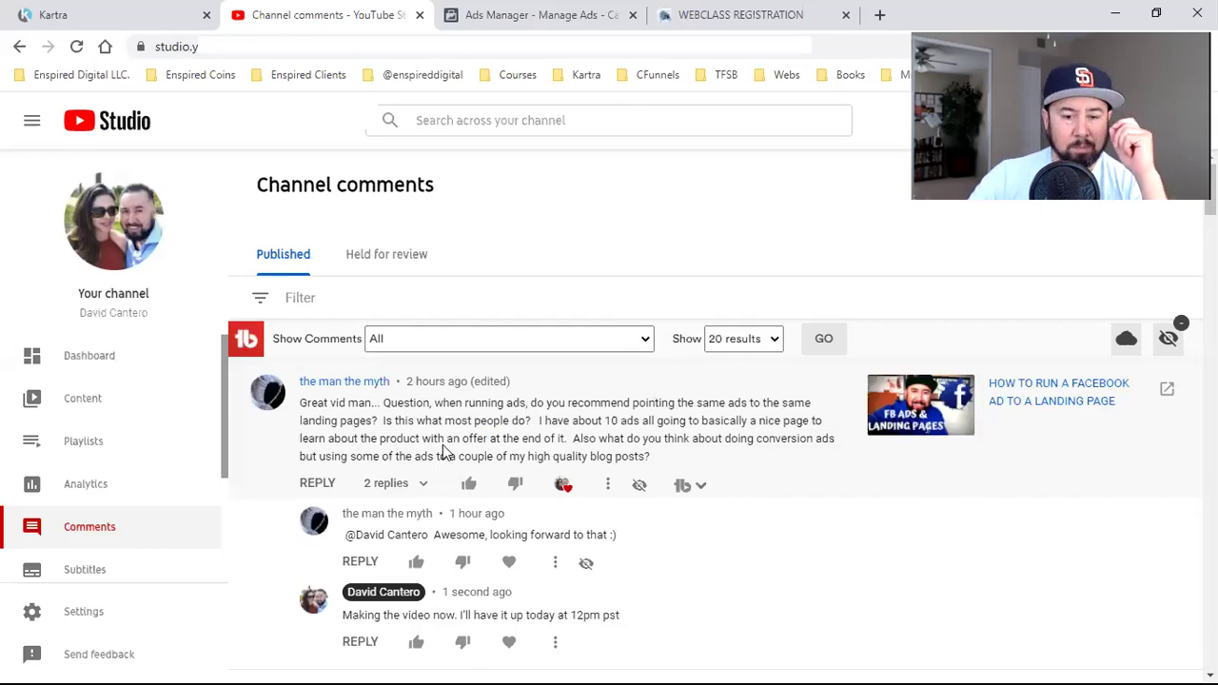
left_click_drag(552, 419, 571, 438)
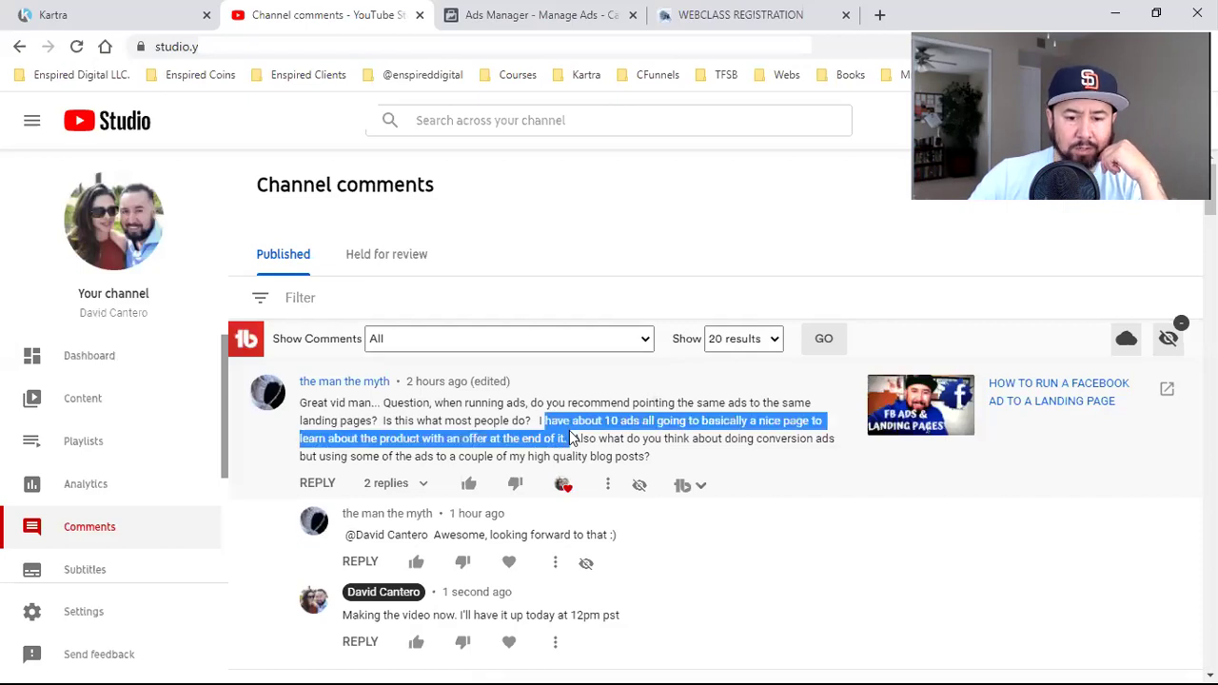
left_click(571, 438)
left_click_drag(571, 437, 694, 457)
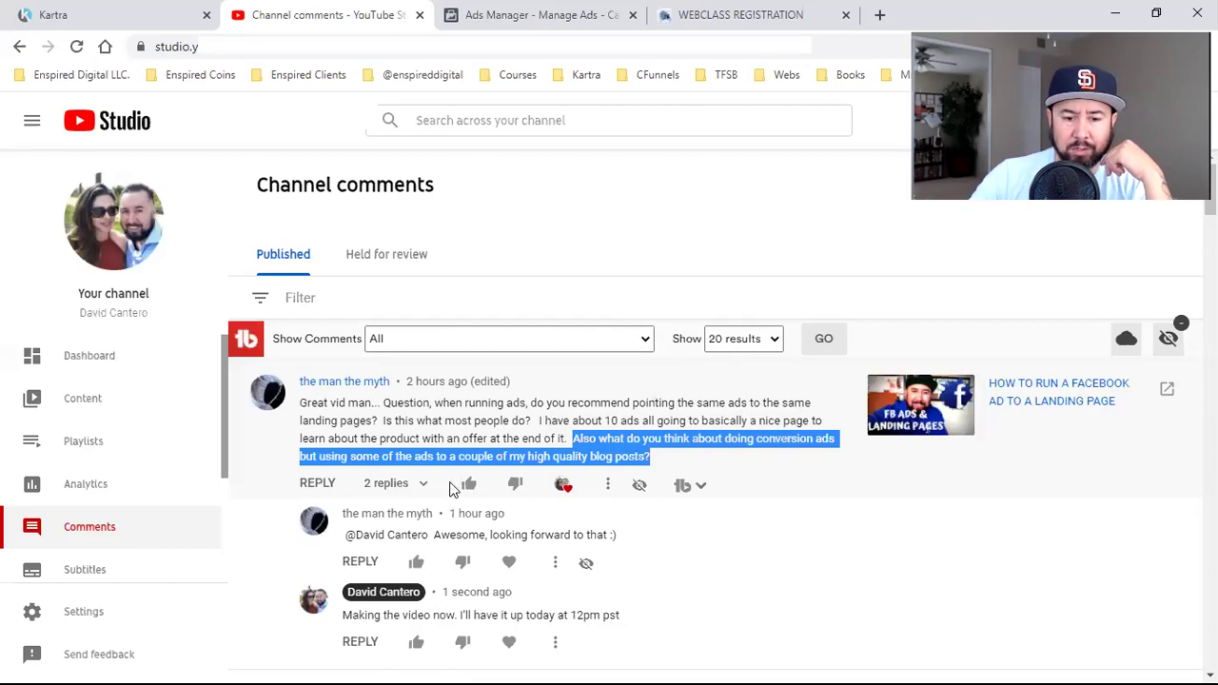
left_click(600, 451)
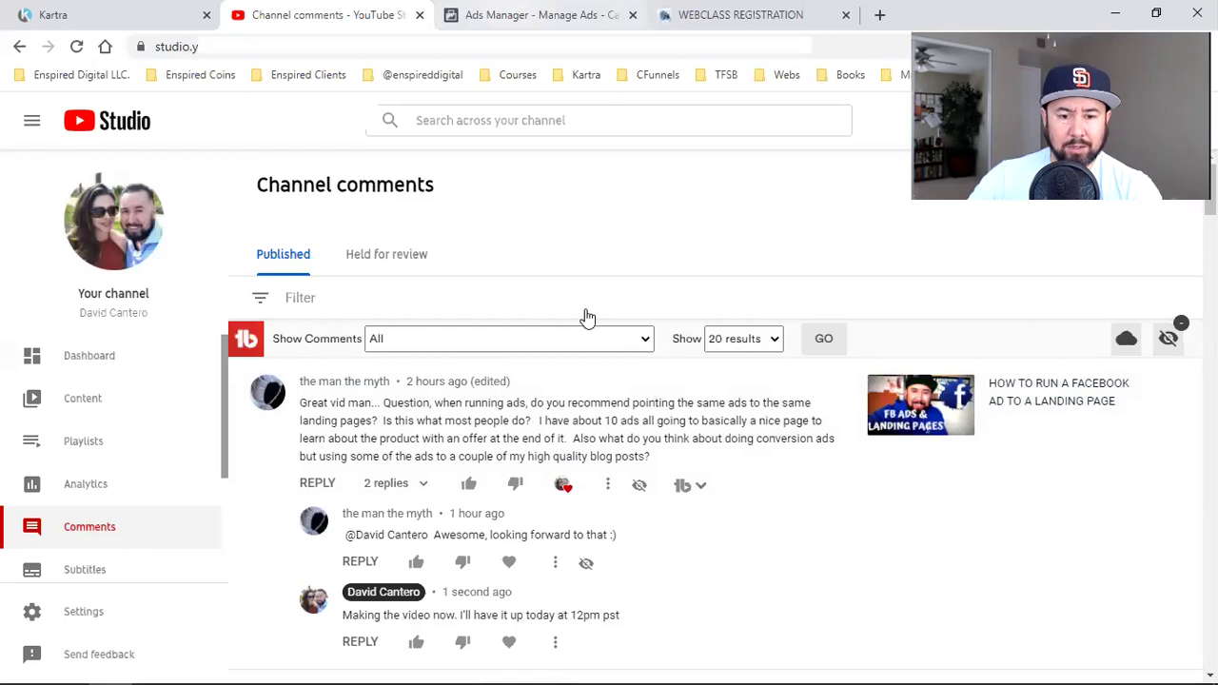
Switch to Ads Manager, open the new campaign objectives, and check them against the comment's sentence about 10 ads going to one page
key("ctrl+Tab")
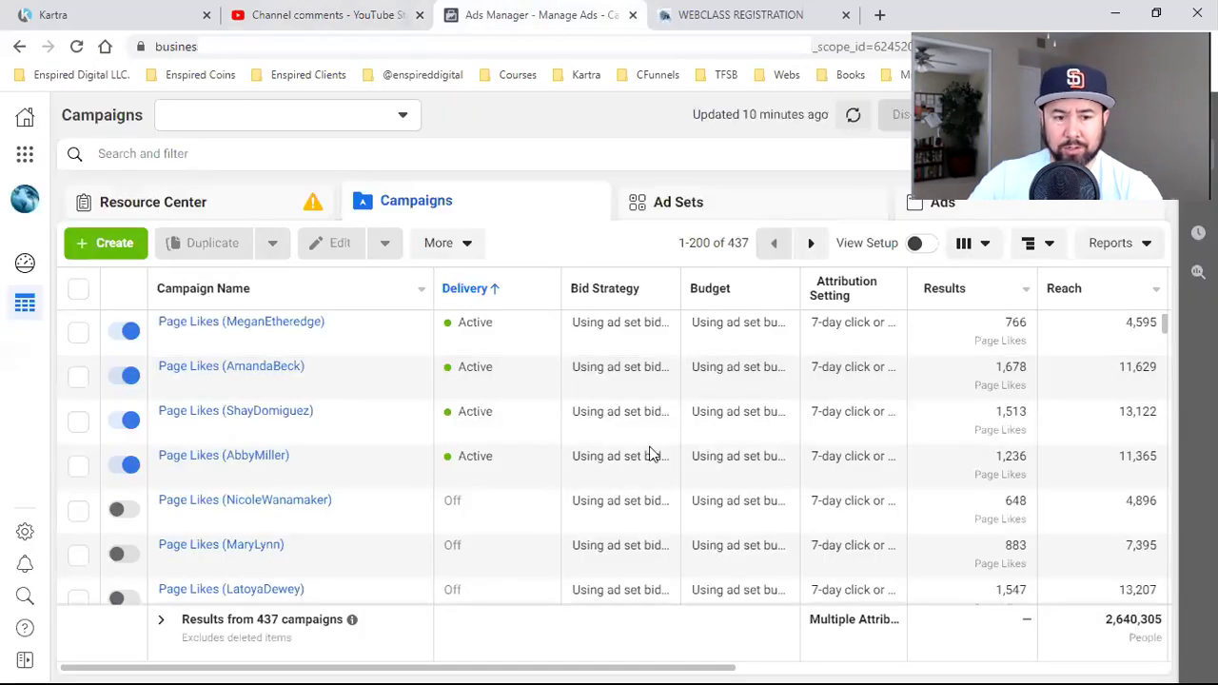
left_click(87, 252)
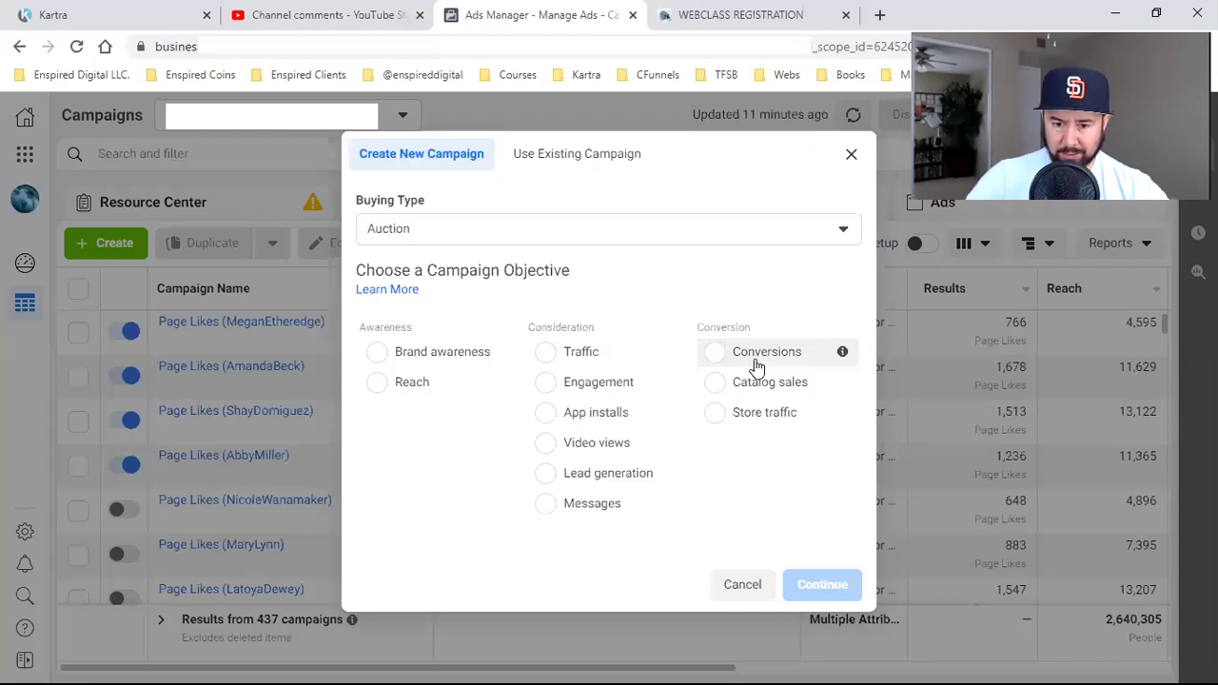
left_click(339, 12)
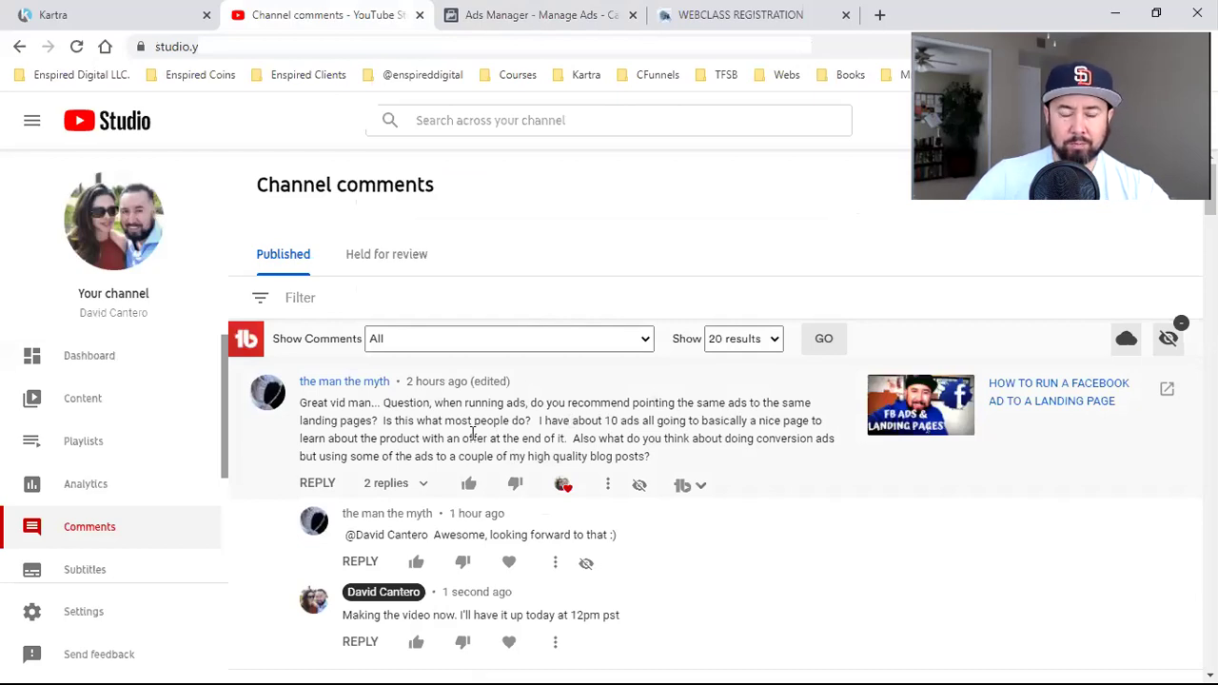
left_click_drag(538, 420, 566, 439)
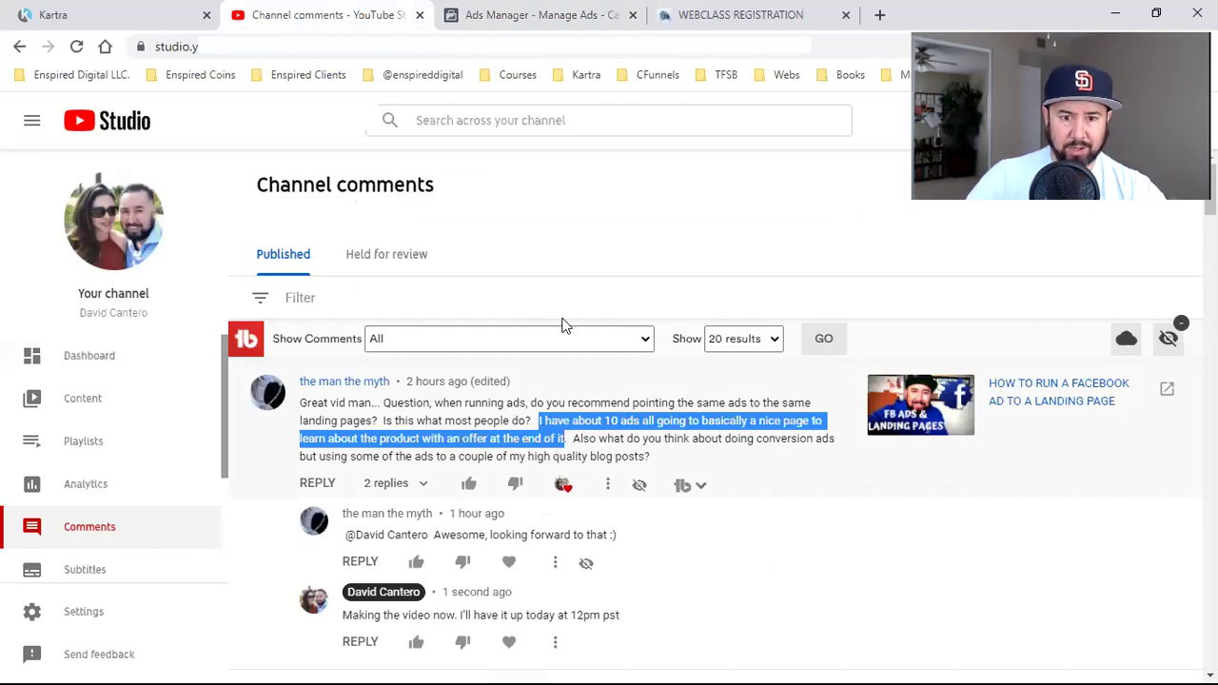
left_click(556, 11)
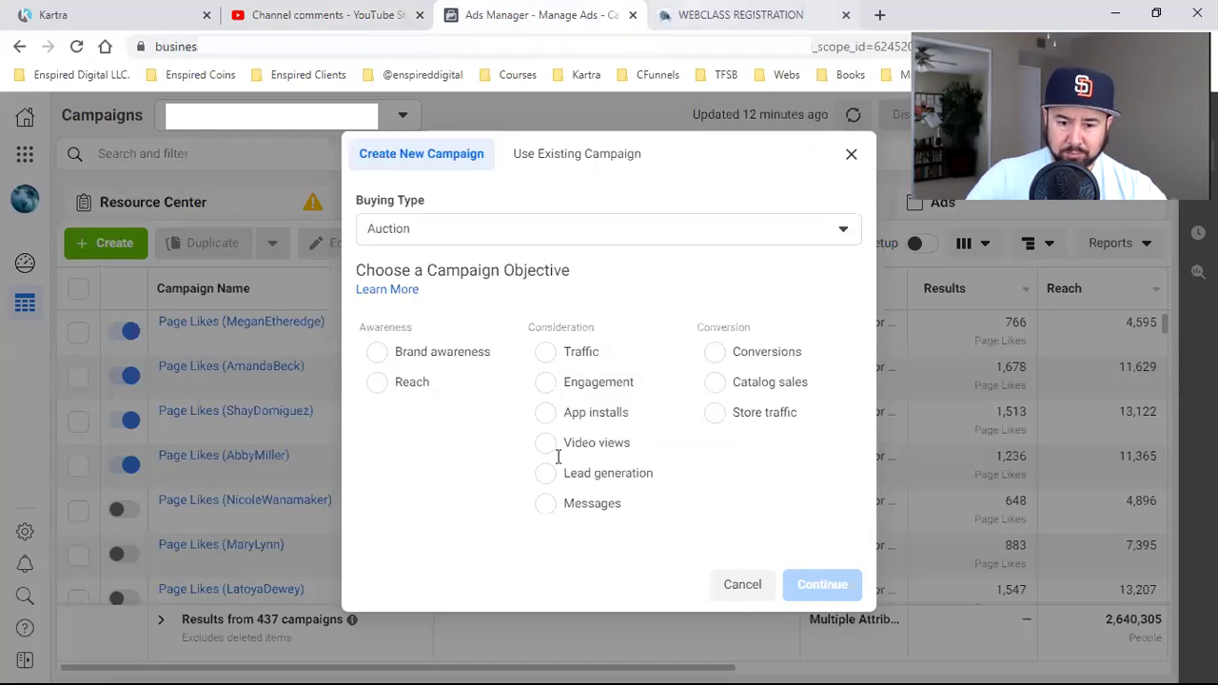
Return to YouTube Studio and highlight the comment's wording on conversion, the nice page and the offer at the end
key("ctrl+shift+Tab")
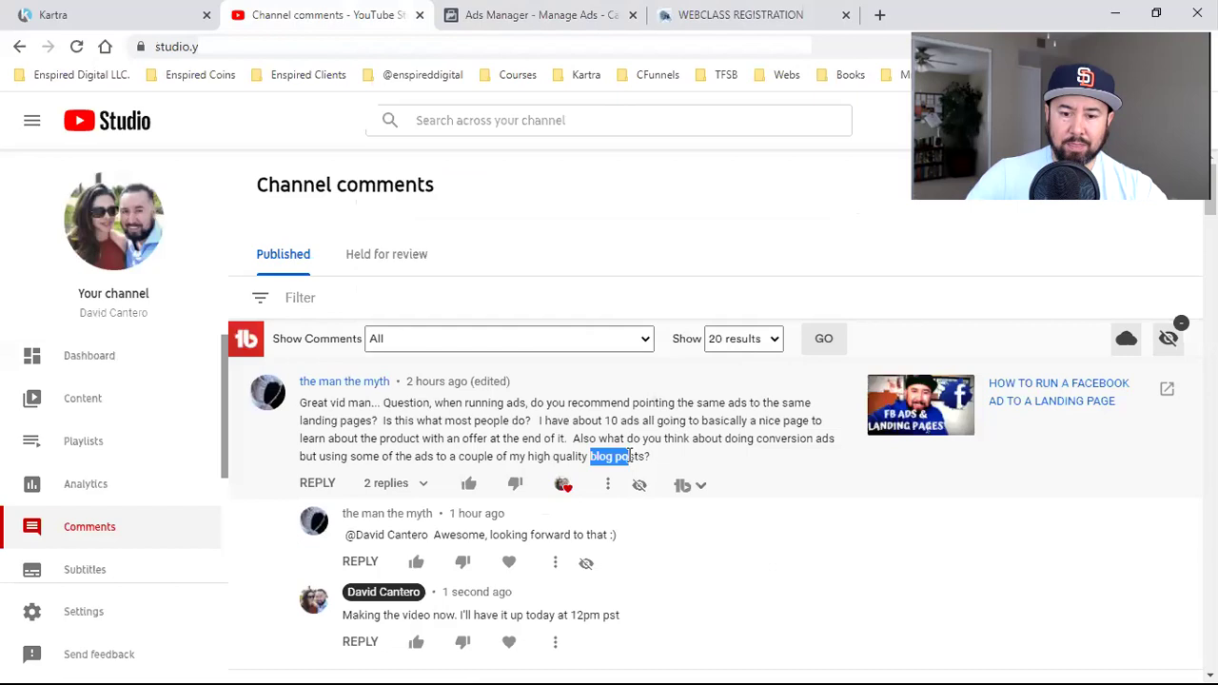
left_click(807, 443)
left_click_drag(807, 442, 769, 440)
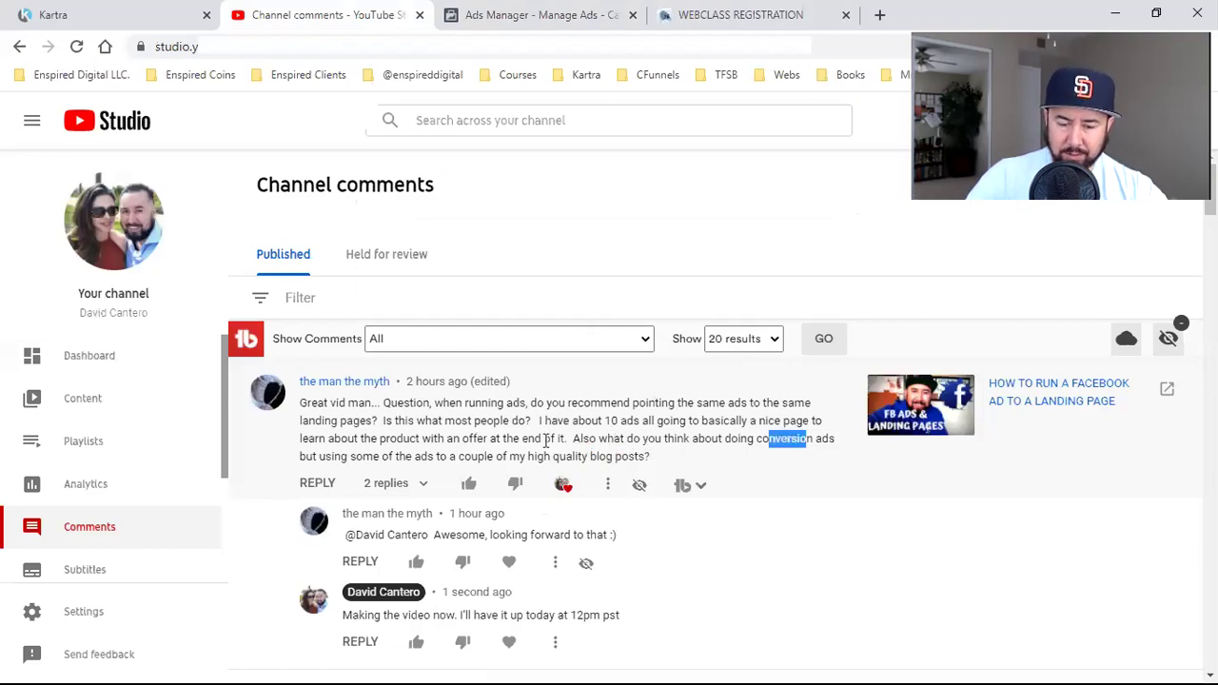
left_click_drag(476, 441, 542, 440)
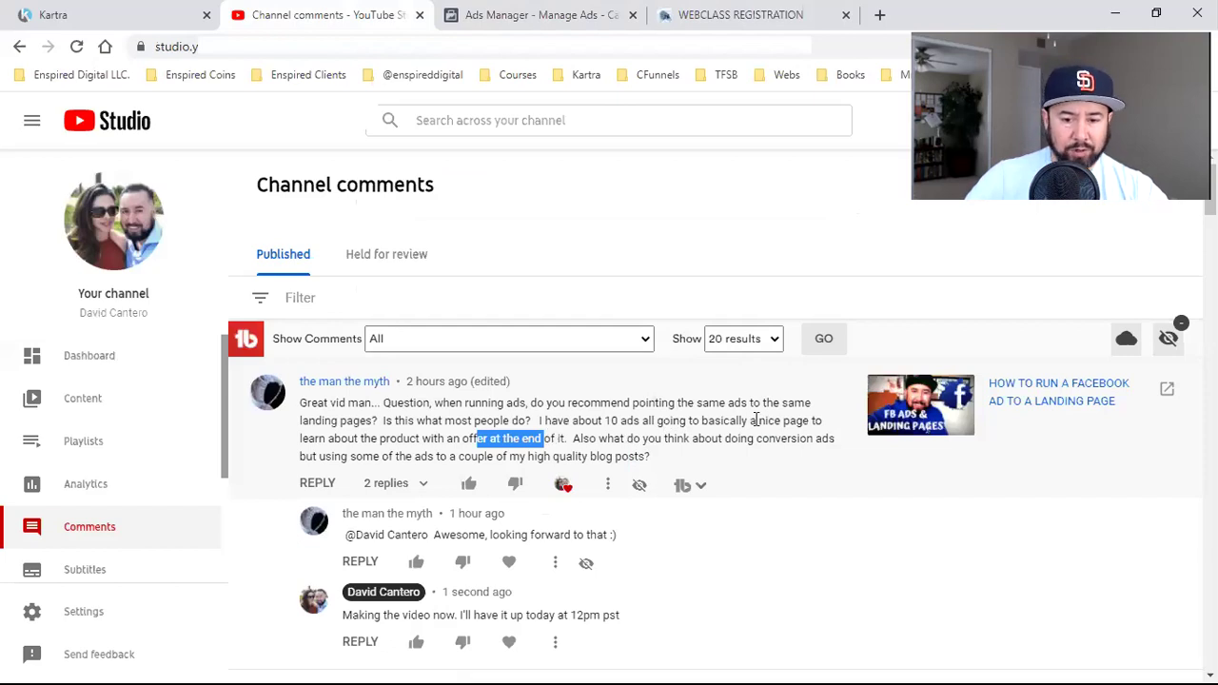
left_click_drag(796, 421, 758, 420)
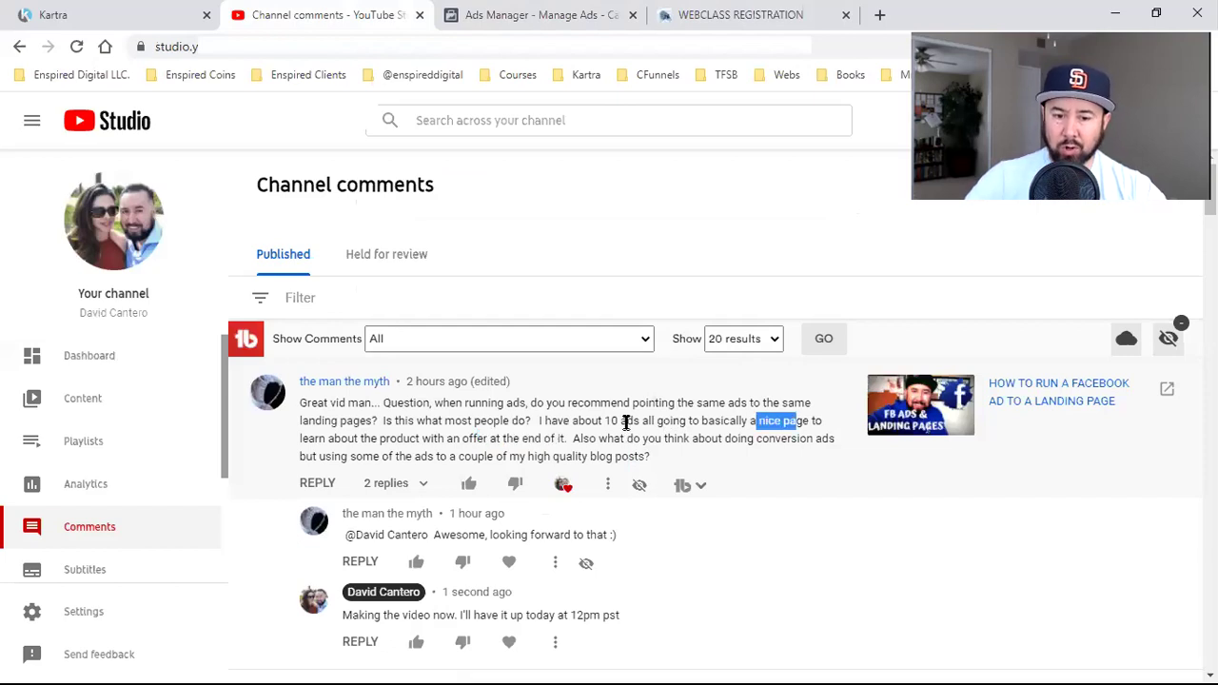
key("shift+Right")
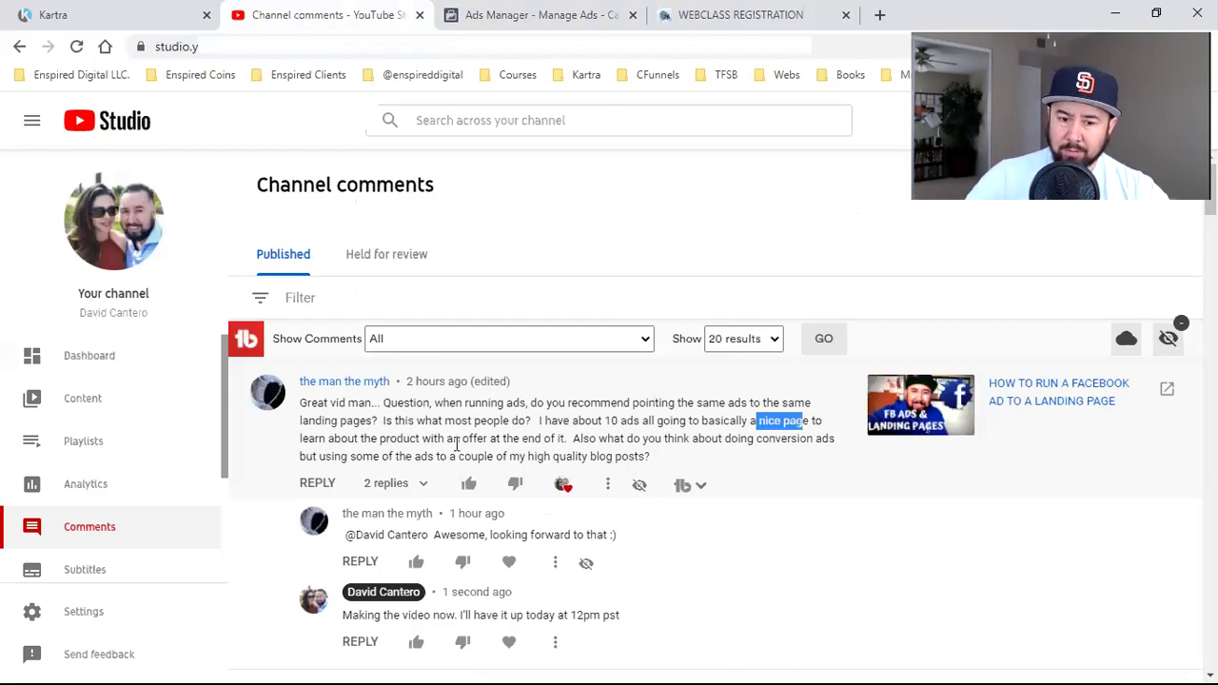
left_click_drag(449, 439, 535, 446)
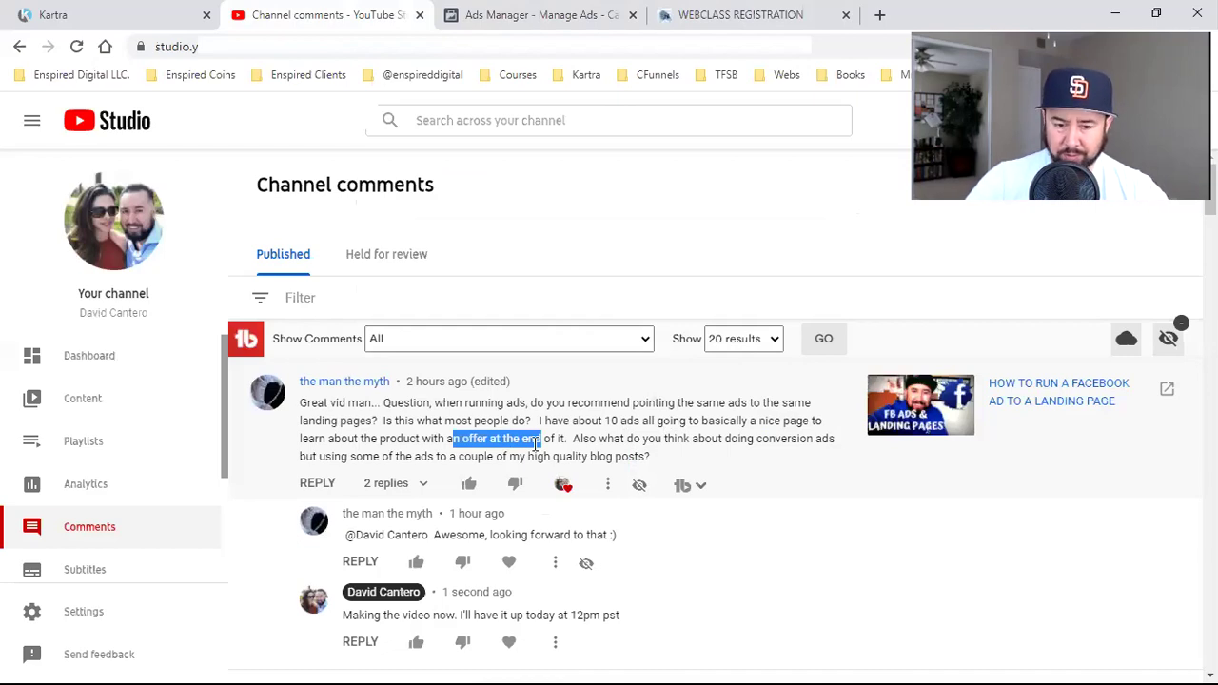
left_click_drag(535, 443, 543, 440)
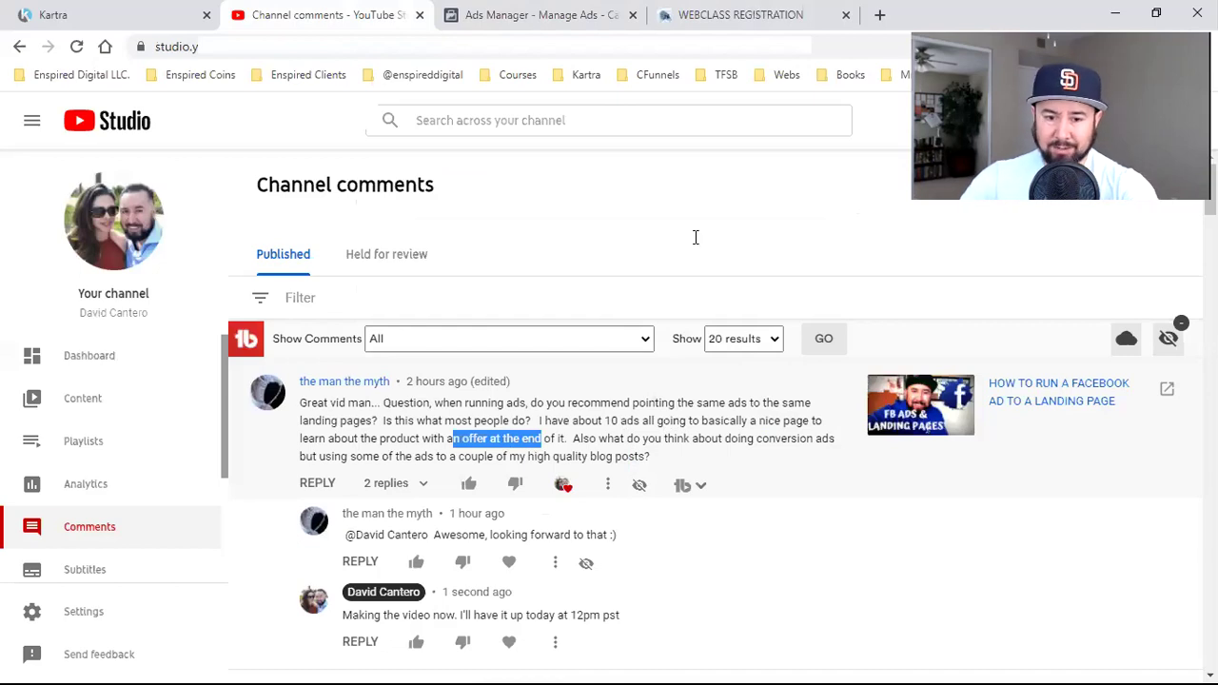
View the web class registration landing page and compare it with the comment's phrase about the offer at the end
key("ctrl+4")
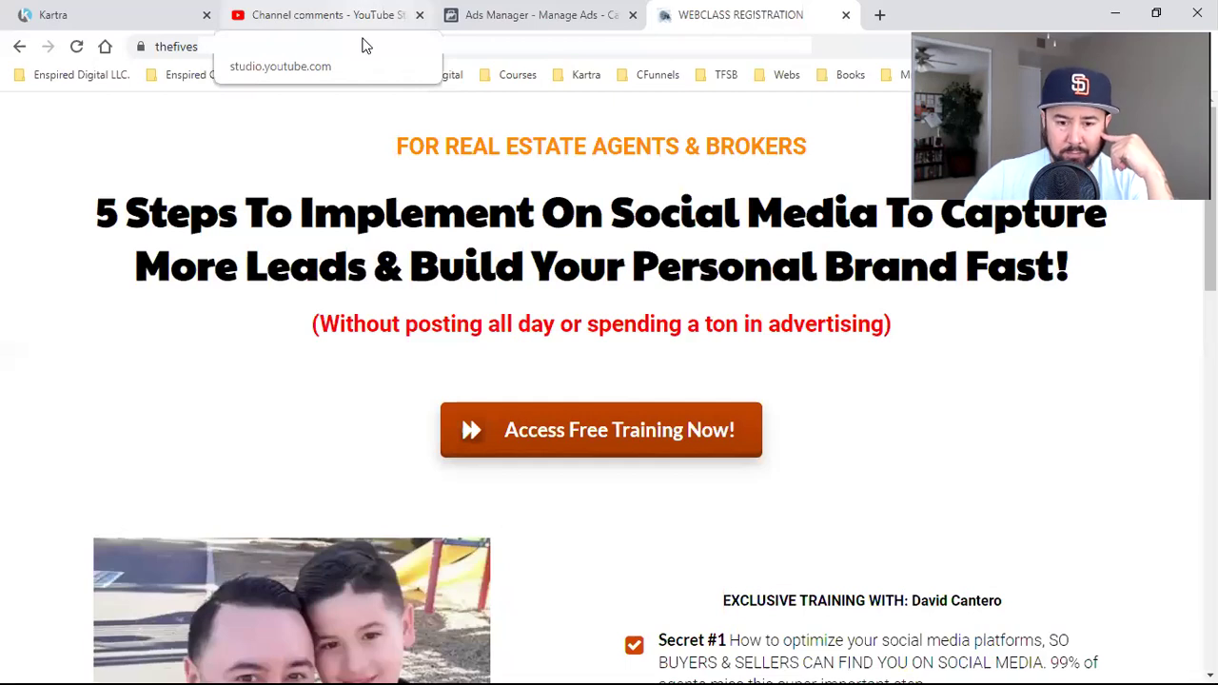
key("ctrl+2")
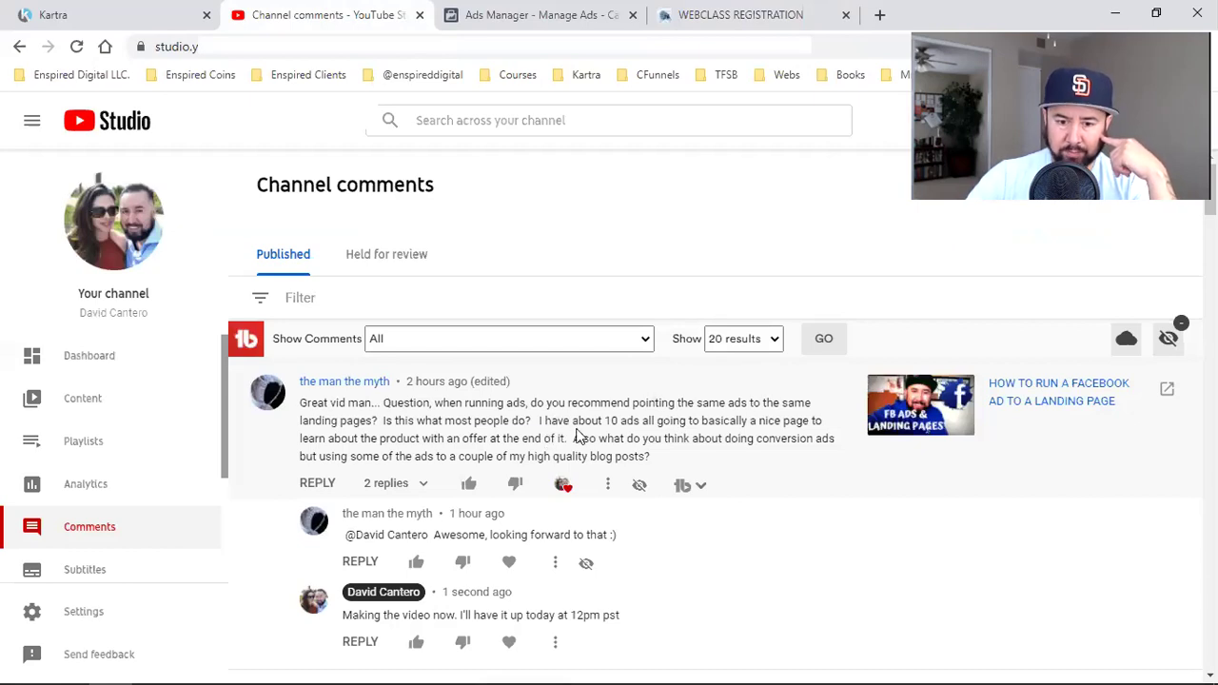
left_click_drag(551, 440, 467, 440)
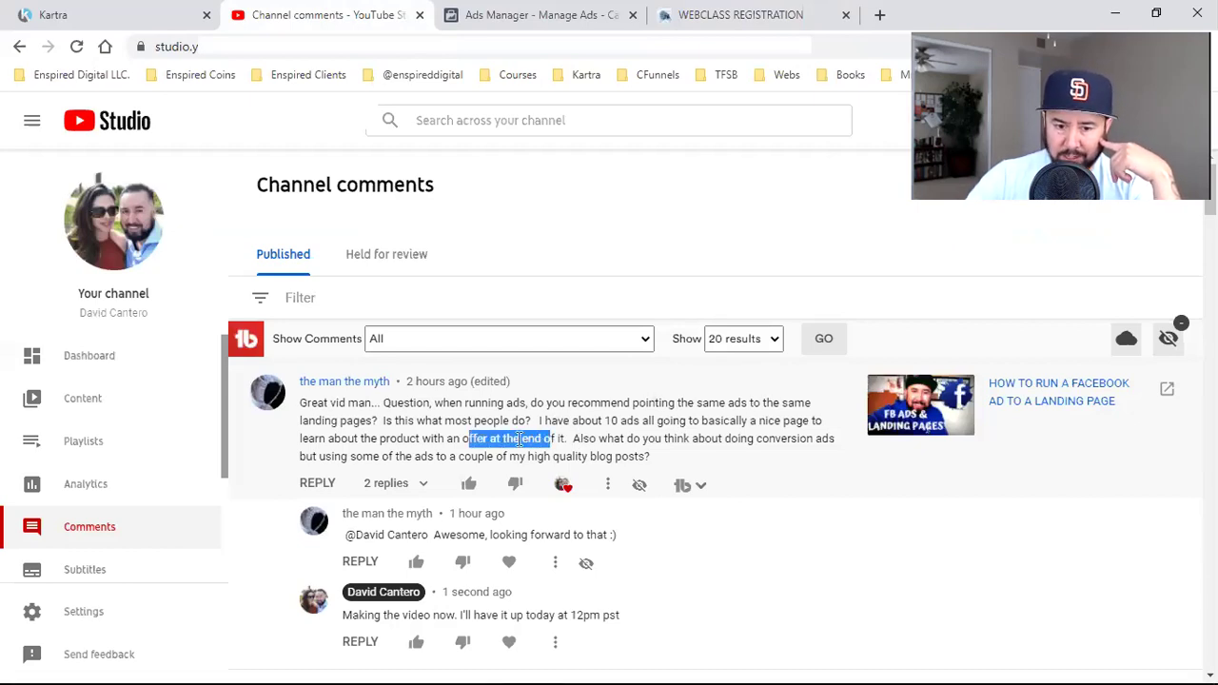
left_click_drag(578, 420, 556, 420)
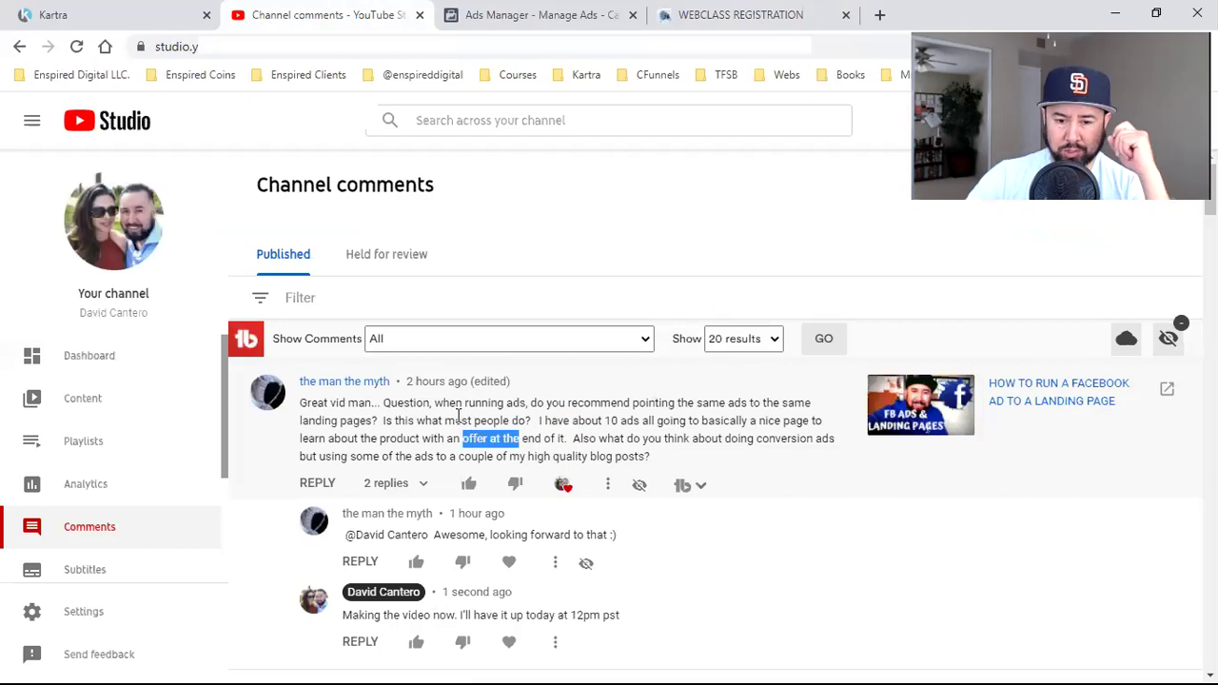
left_click(587, 440)
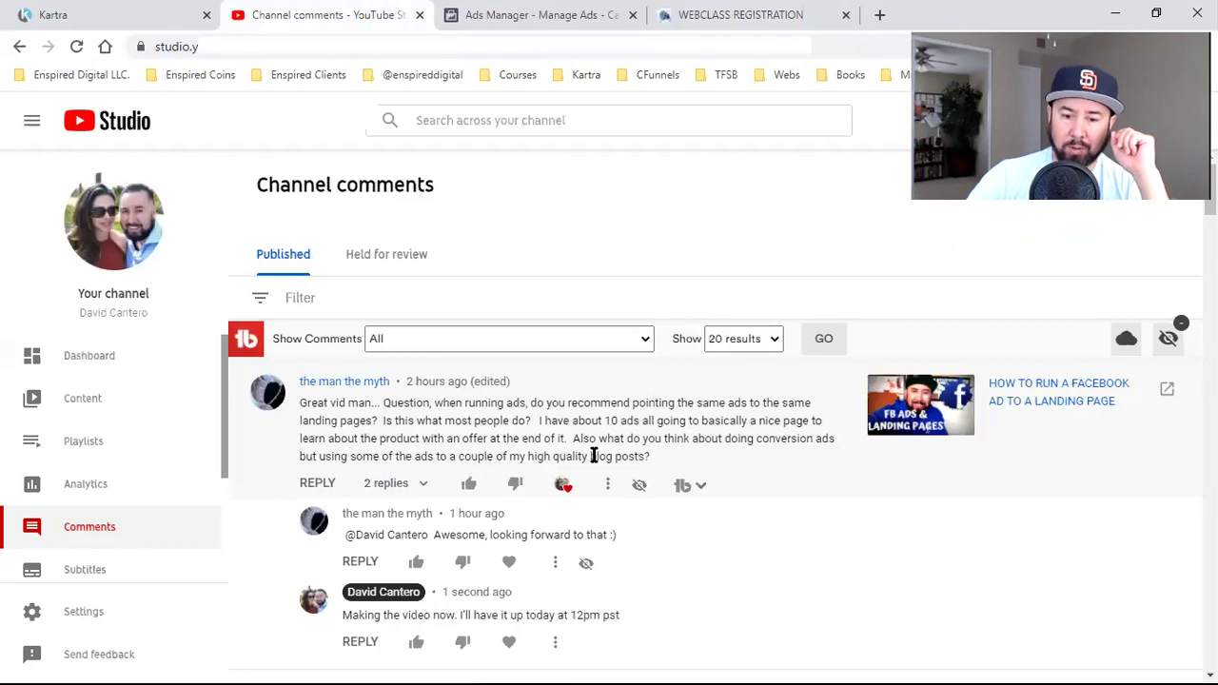
Highlight the words "blog posts" and "conversion ads" in the comment's second question
left_click_drag(590, 457, 661, 462)
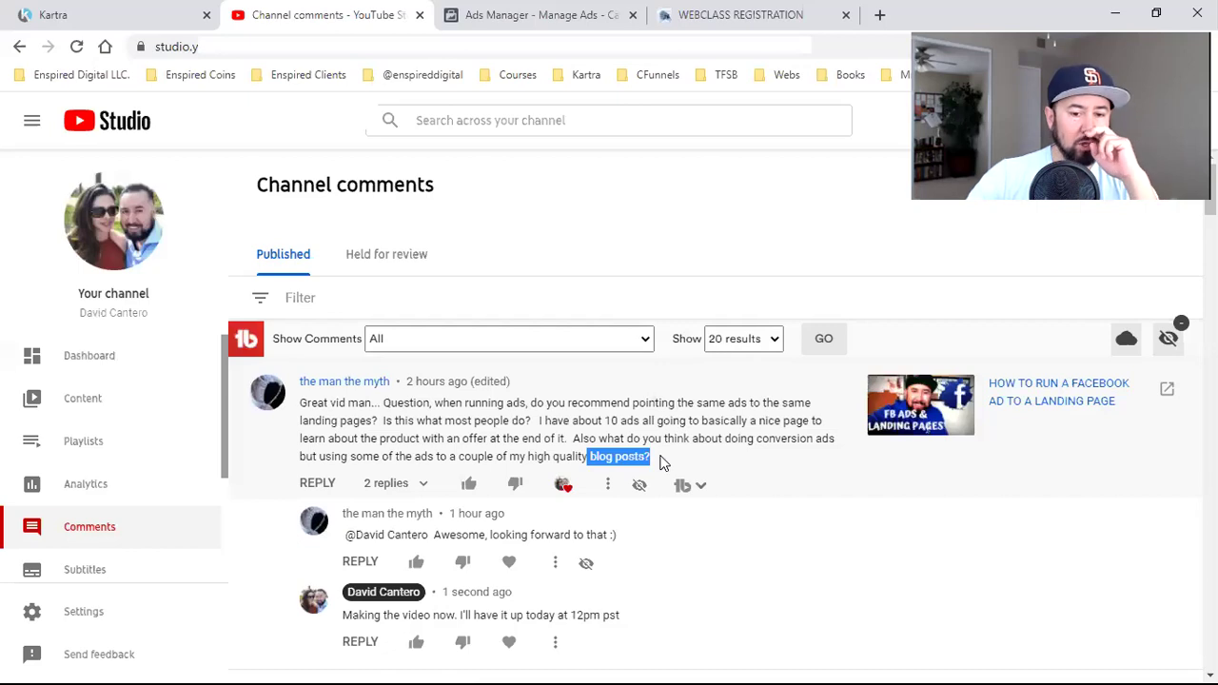
left_click(618, 455)
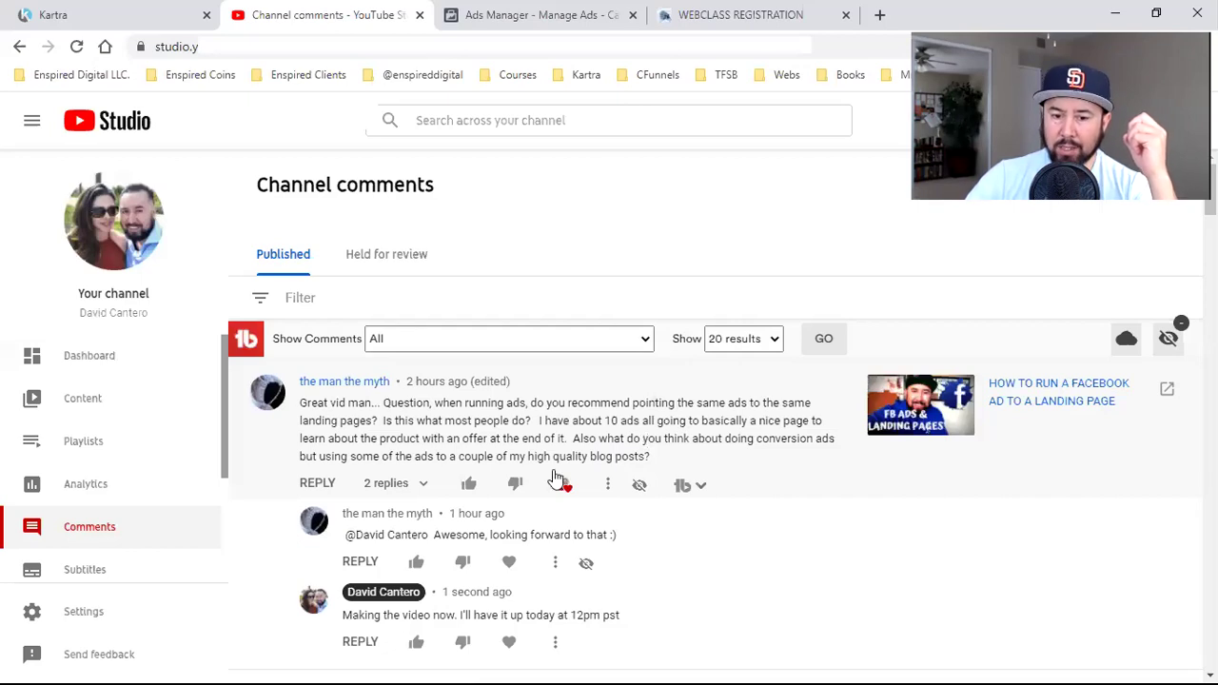
double_click(603, 456)
left_click_drag(759, 437, 828, 439)
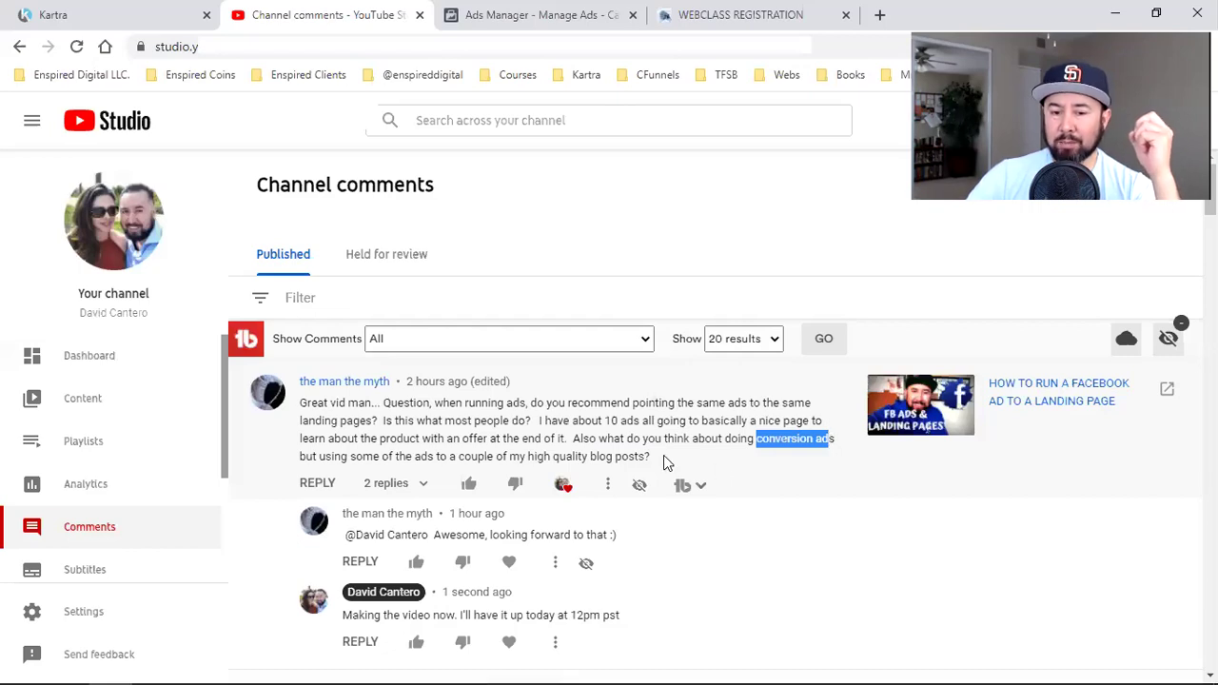
left_click_drag(650, 456, 599, 456)
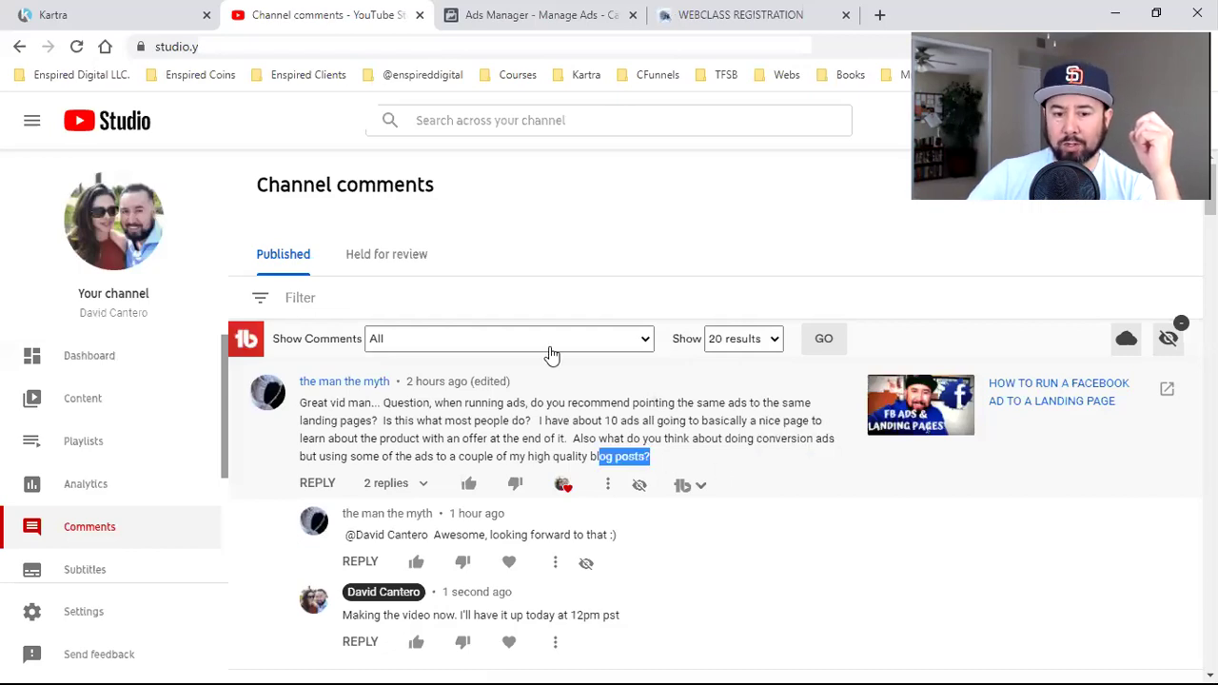
Compare the Traffic and Conversions campaign objectives in Ads Manager with the blog post question in the YouTube Studio comment
key("ctrl+Tab")
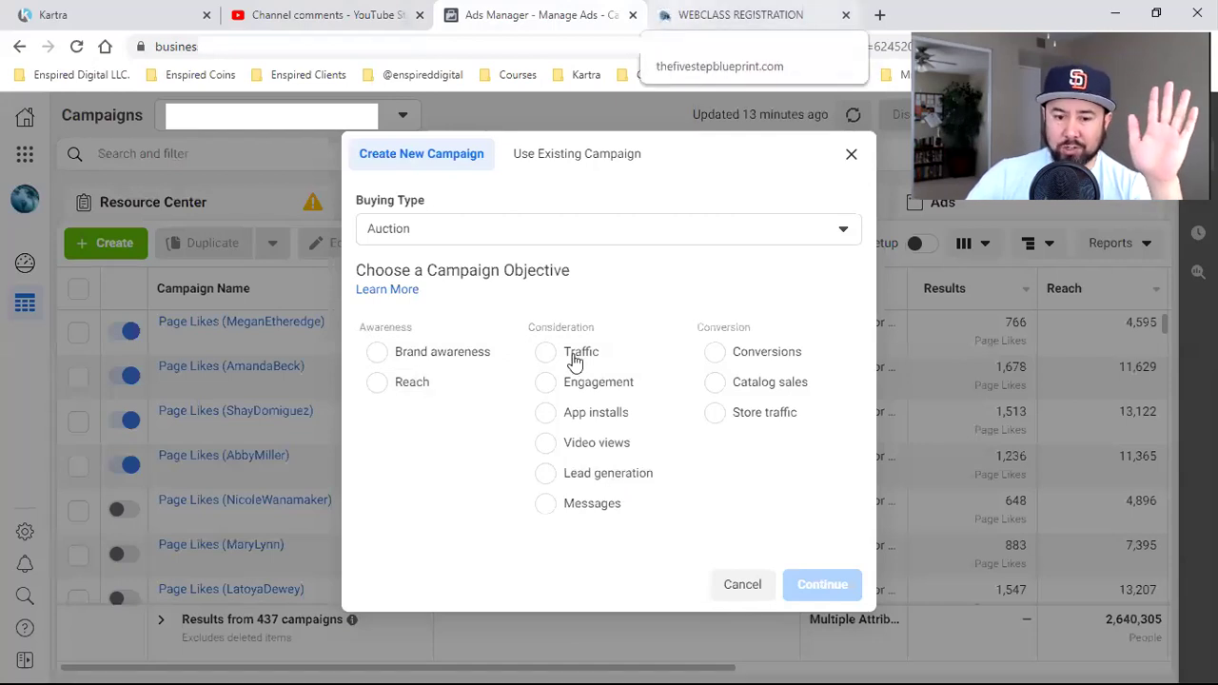
left_click(266, 11)
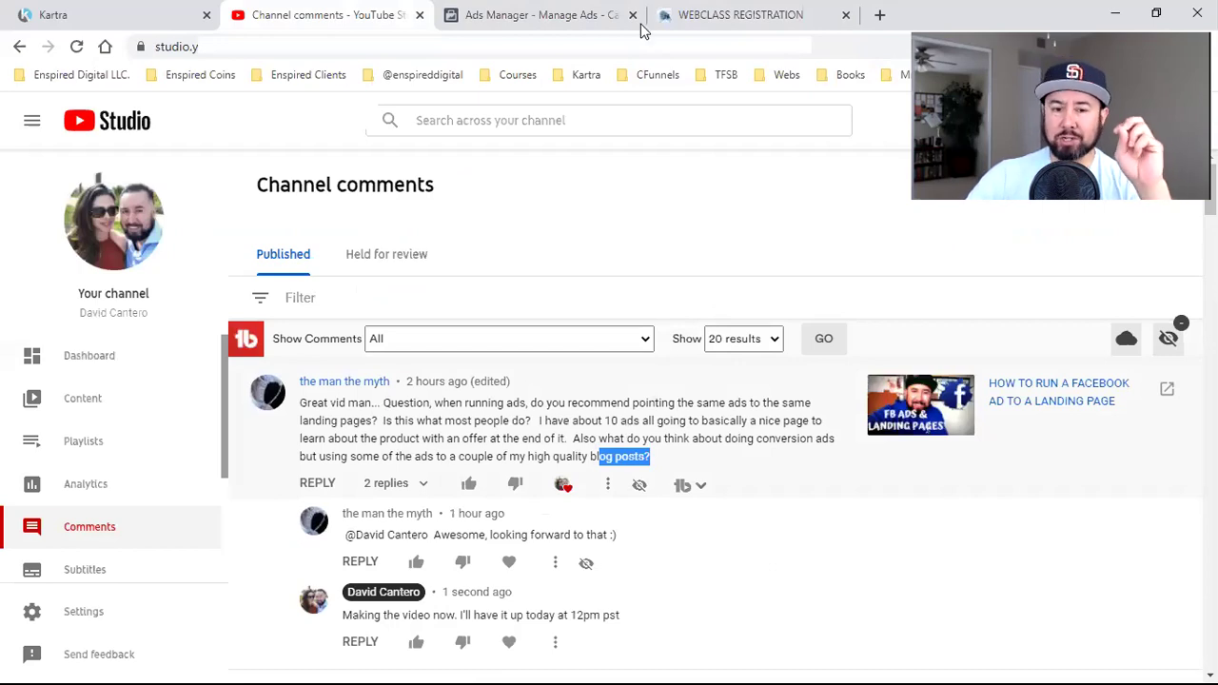
key("ctrl+Tab")
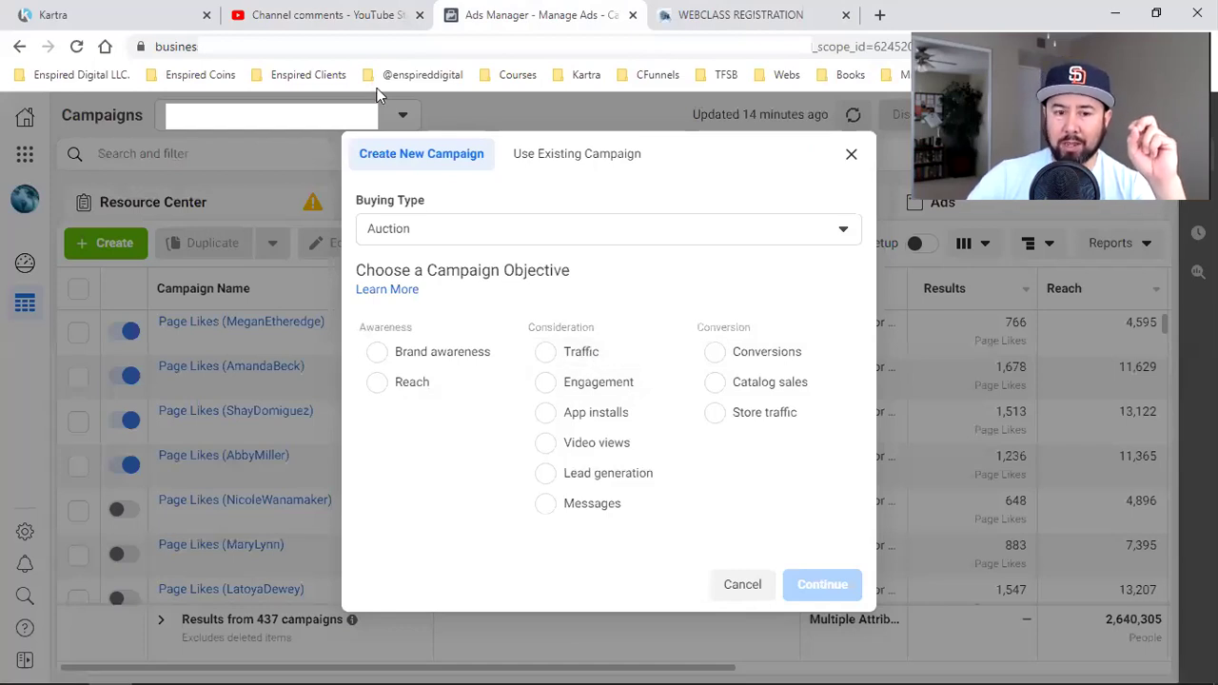
Inspect the pixels on the web class registration page with Facebook Pixel Helper
left_click(786, 12)
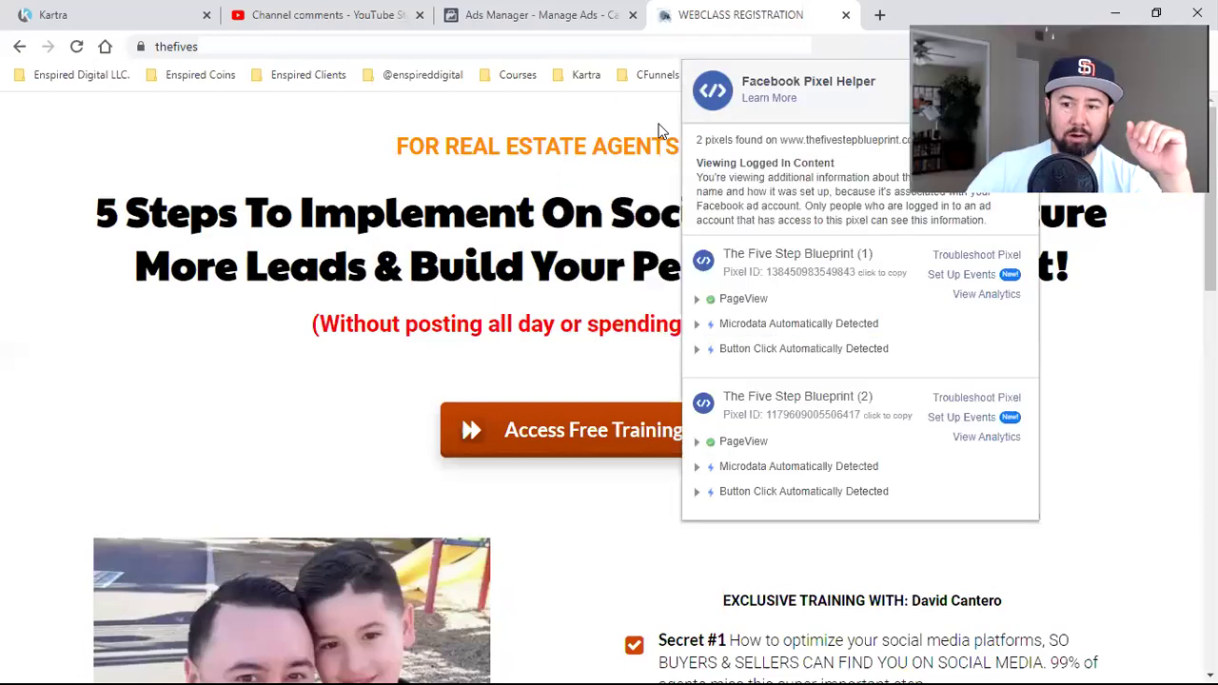
left_click(669, 217)
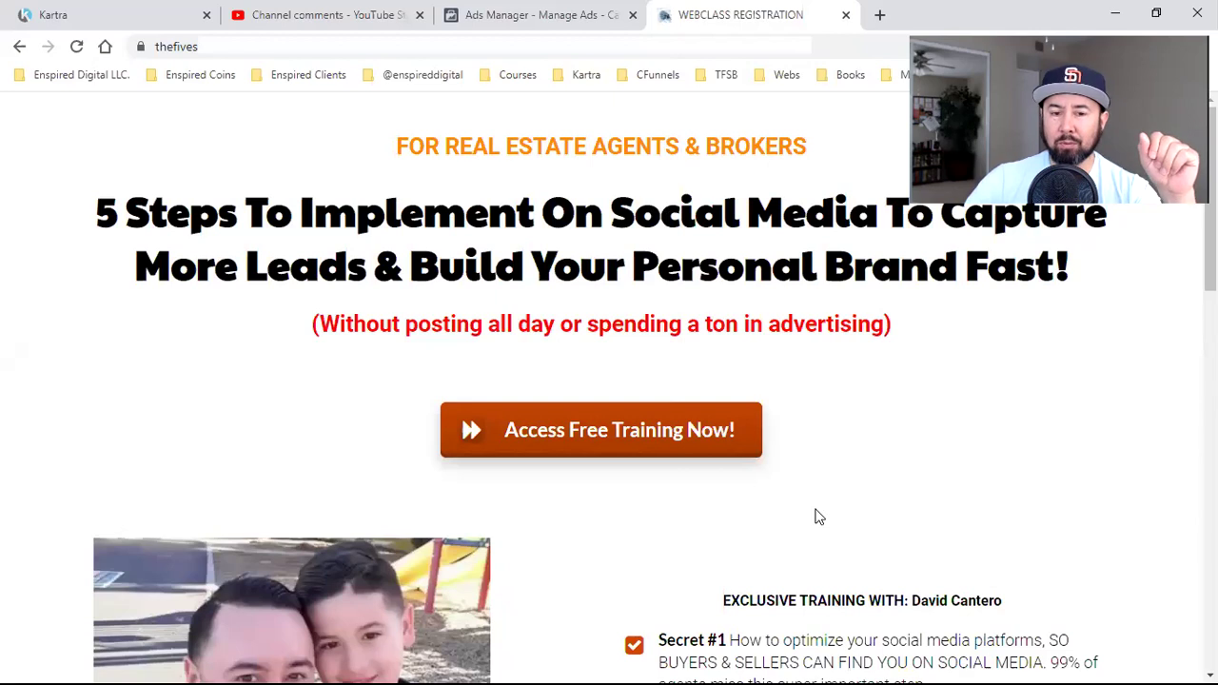
Return to Ads Manager, review the Traffic objective and close the new campaign setup without creating a campaign
left_click(492, 7)
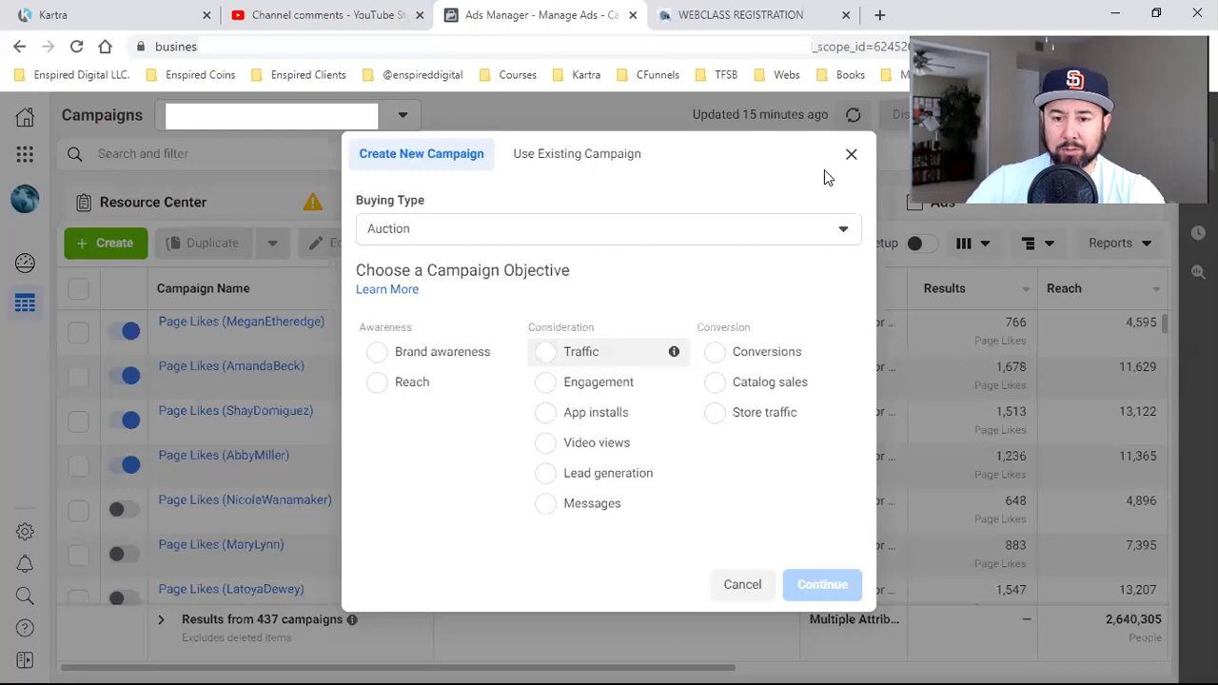
left_click(850, 157)
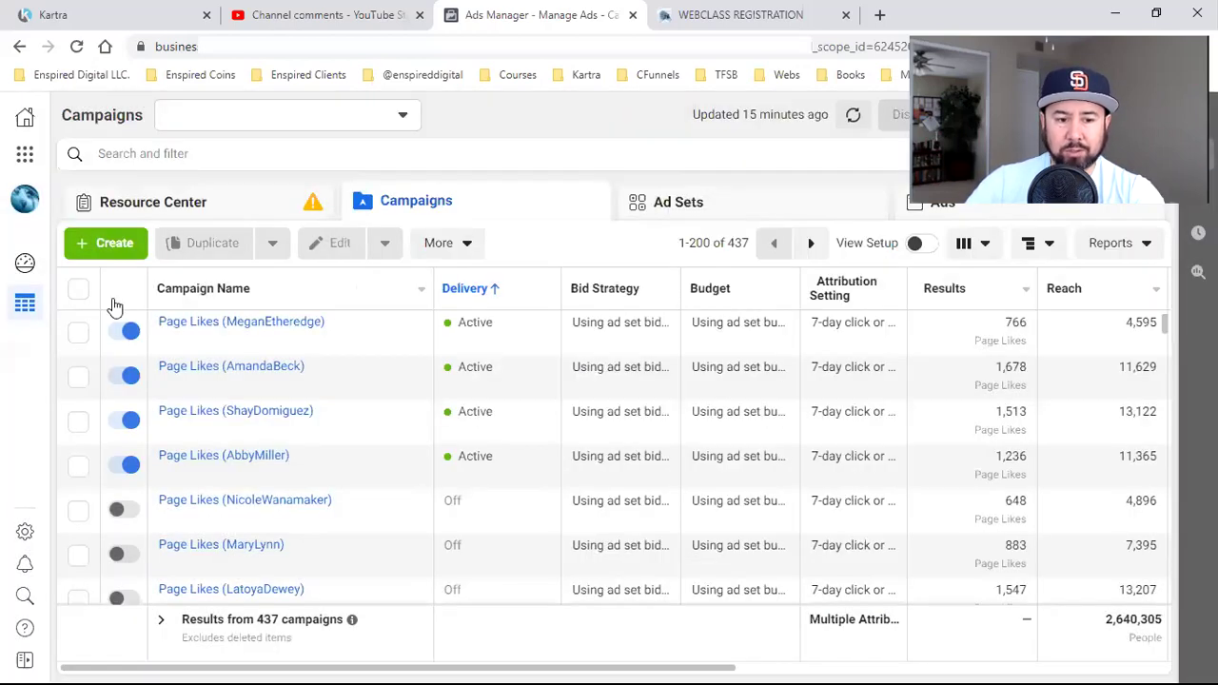
Point out the web address of the web class registration page and return to the YouTube Studio comment
left_click(716, 10)
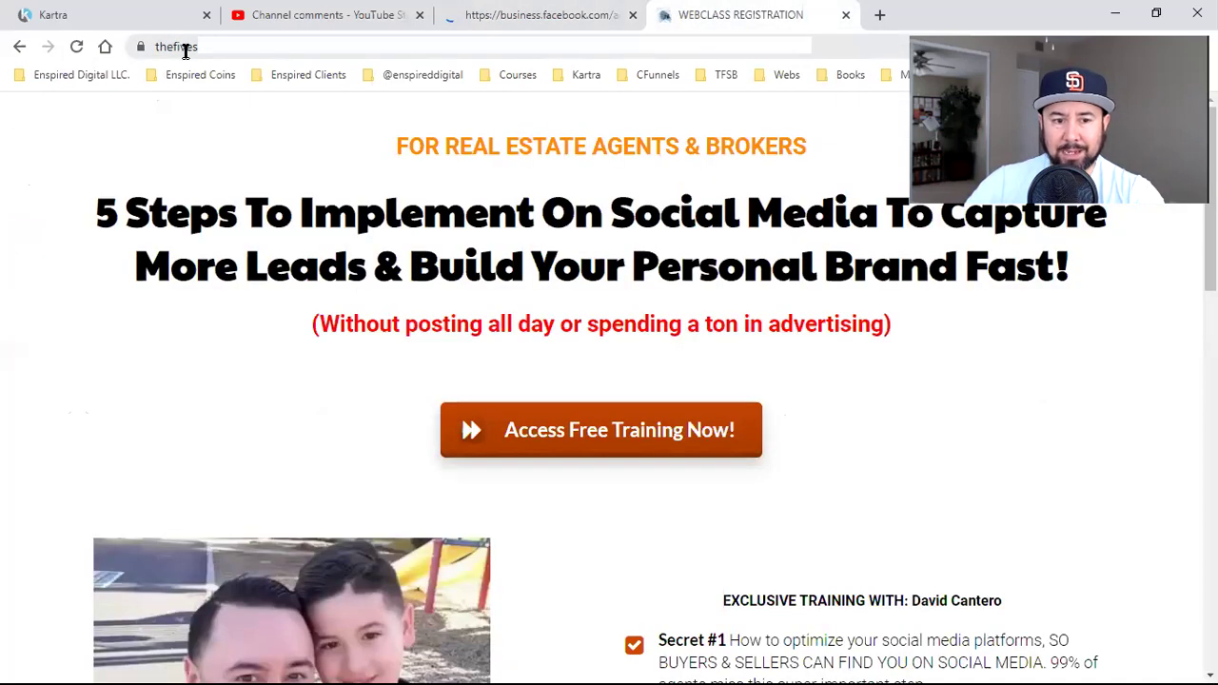
left_click(190, 48)
left_click(196, 49)
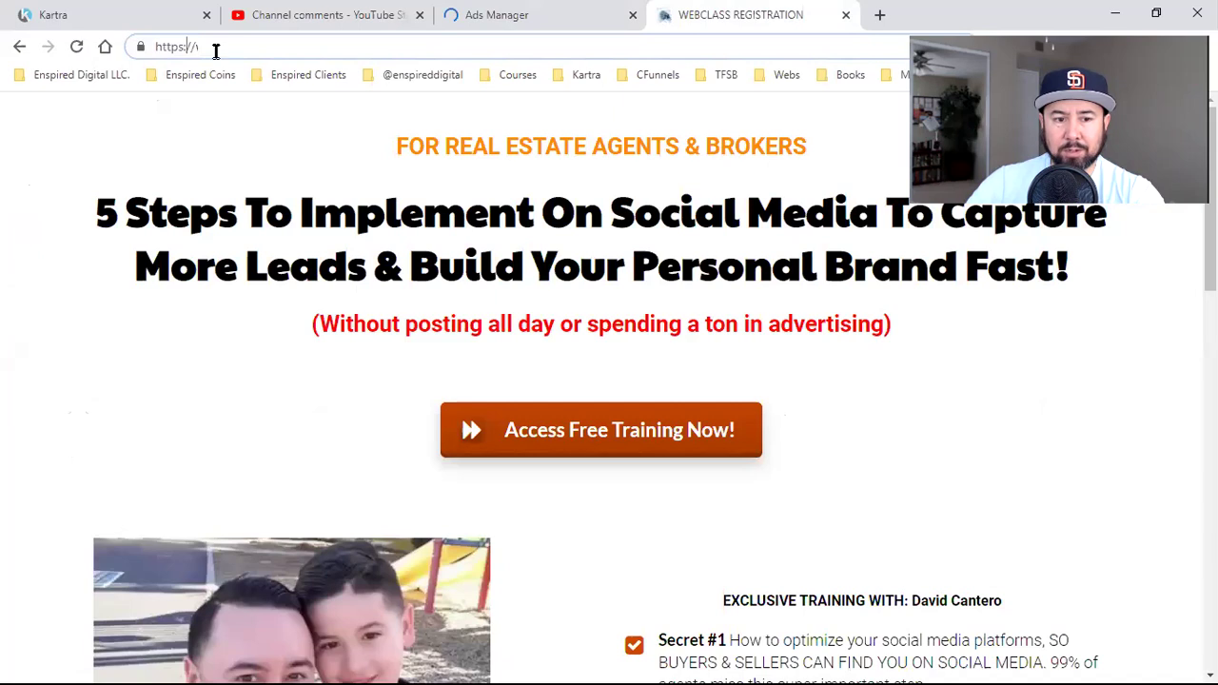
double_click(168, 50)
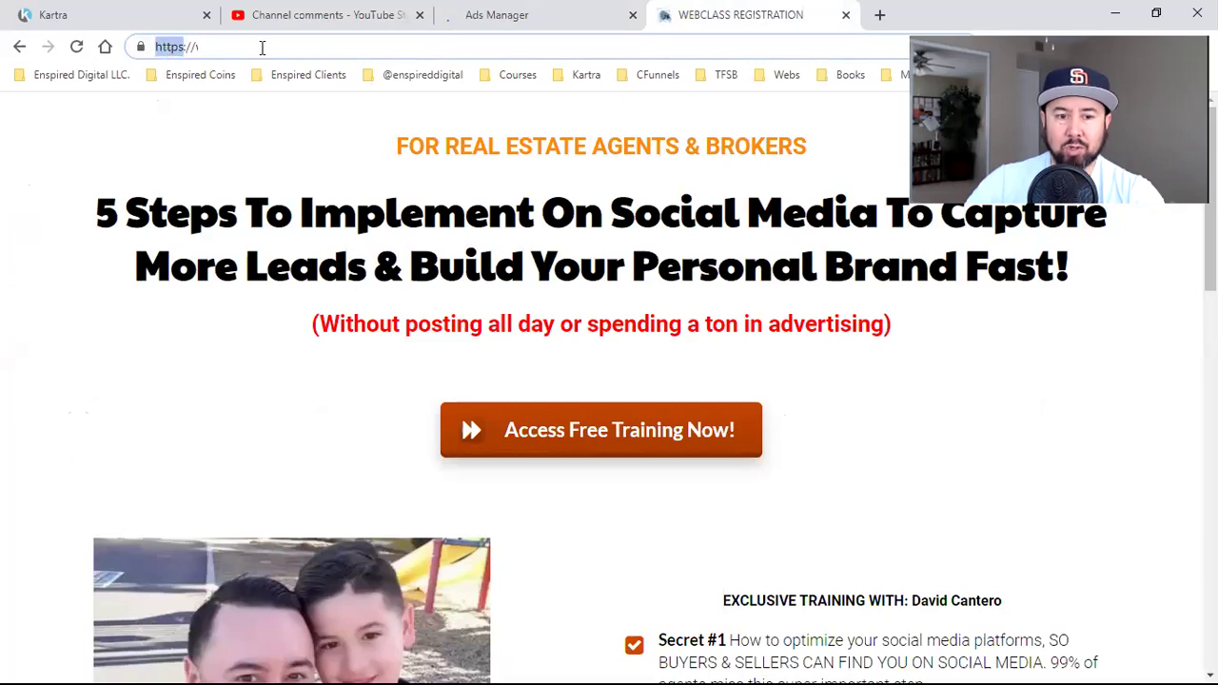
left_click(416, 49)
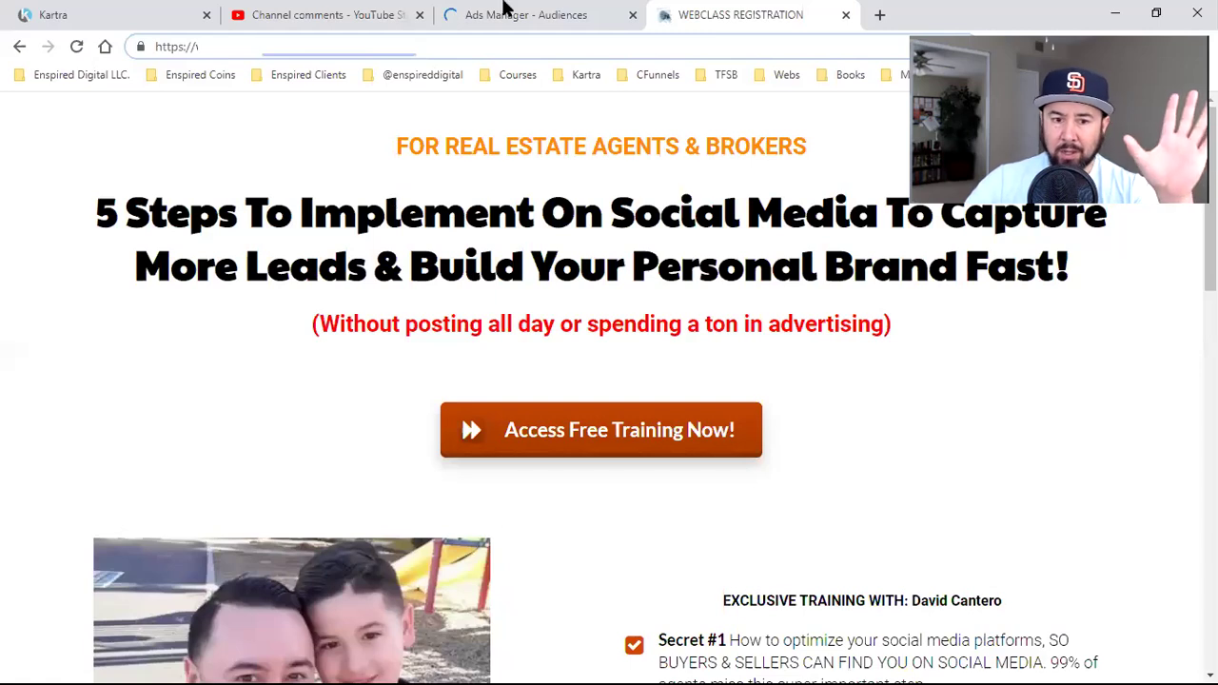
left_click(386, 15)
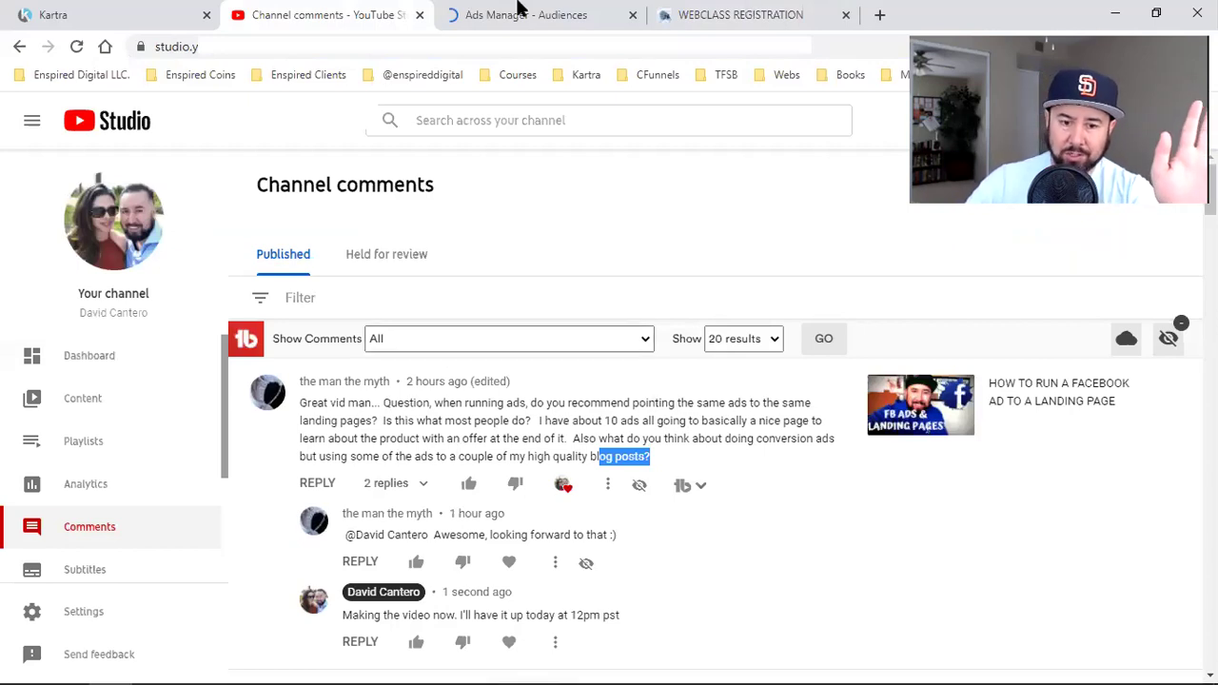
Switch to the Ads Manager audiences and start a custom audience with Website as its source
left_click(519, 11)
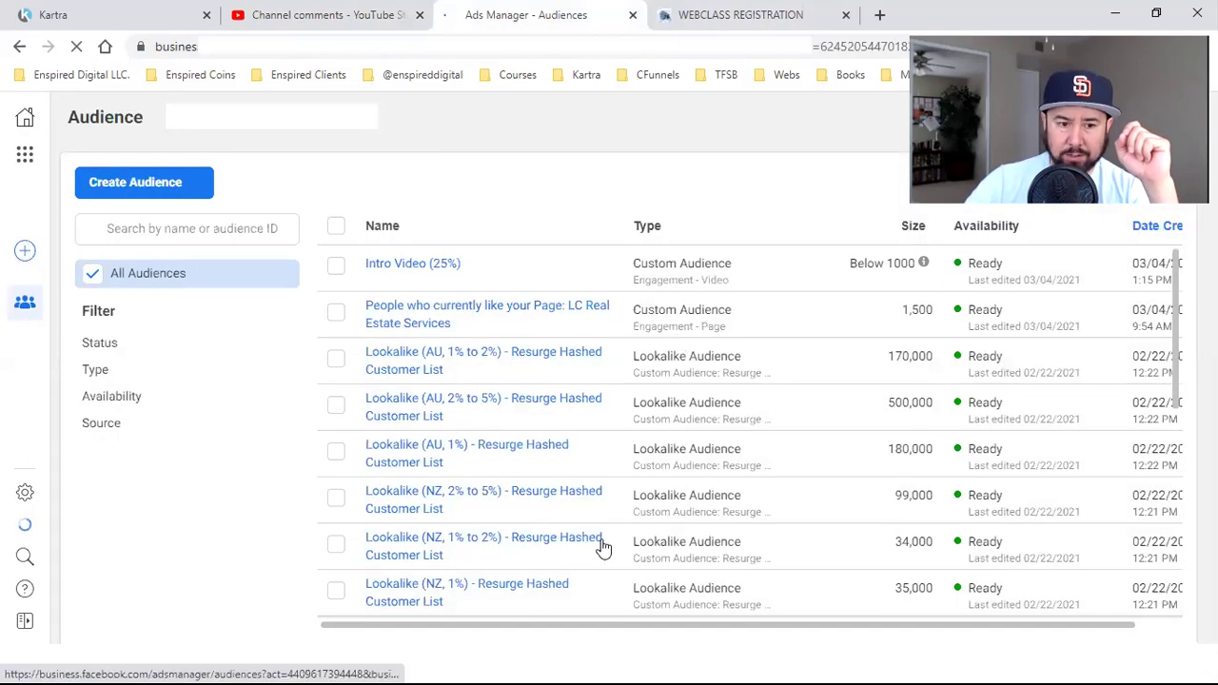
left_click(129, 194)
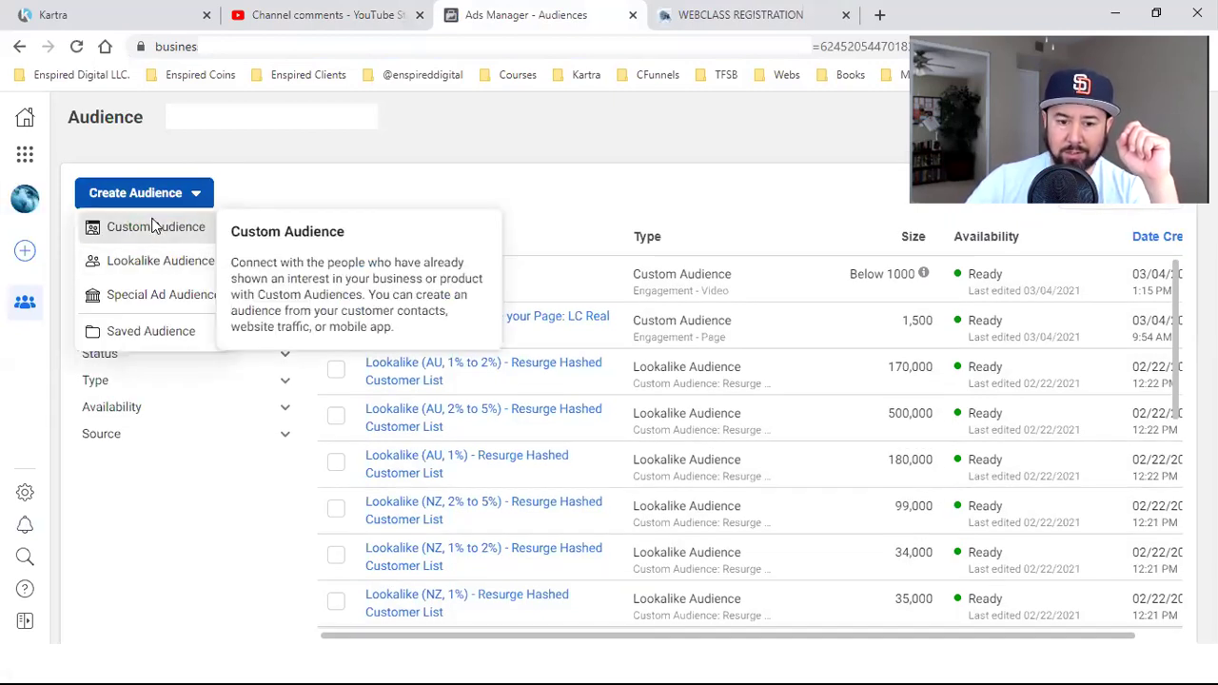
left_click(153, 228)
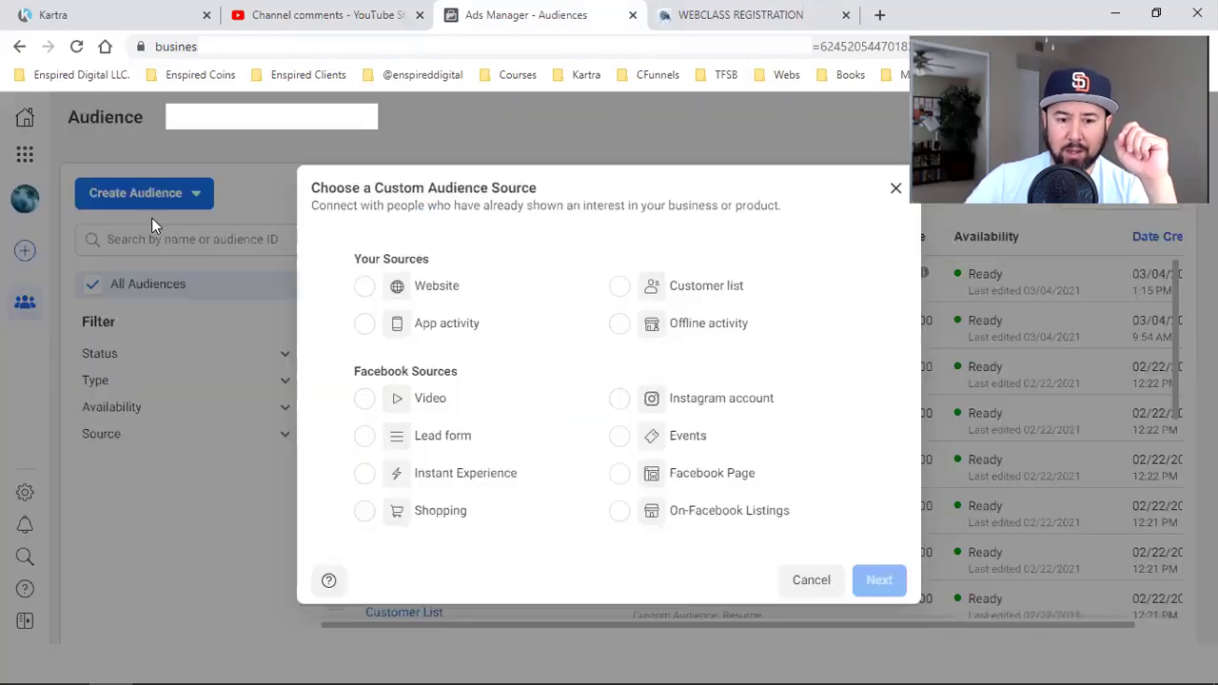
left_click(430, 287)
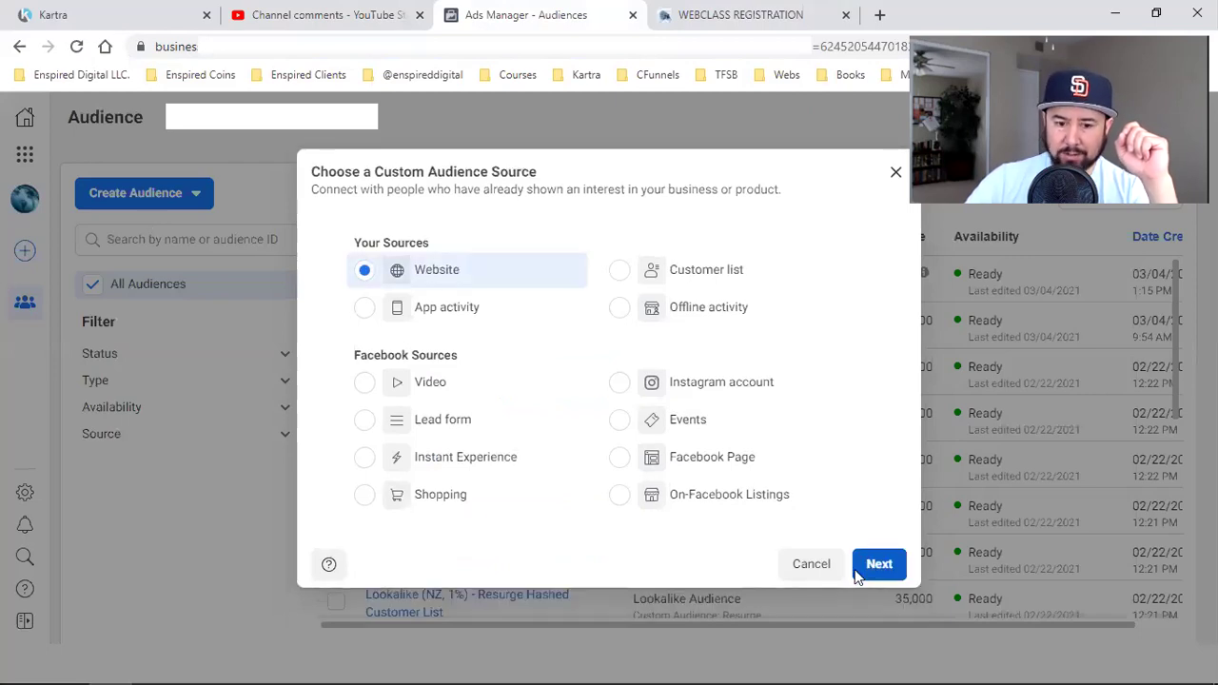
left_click(857, 579)
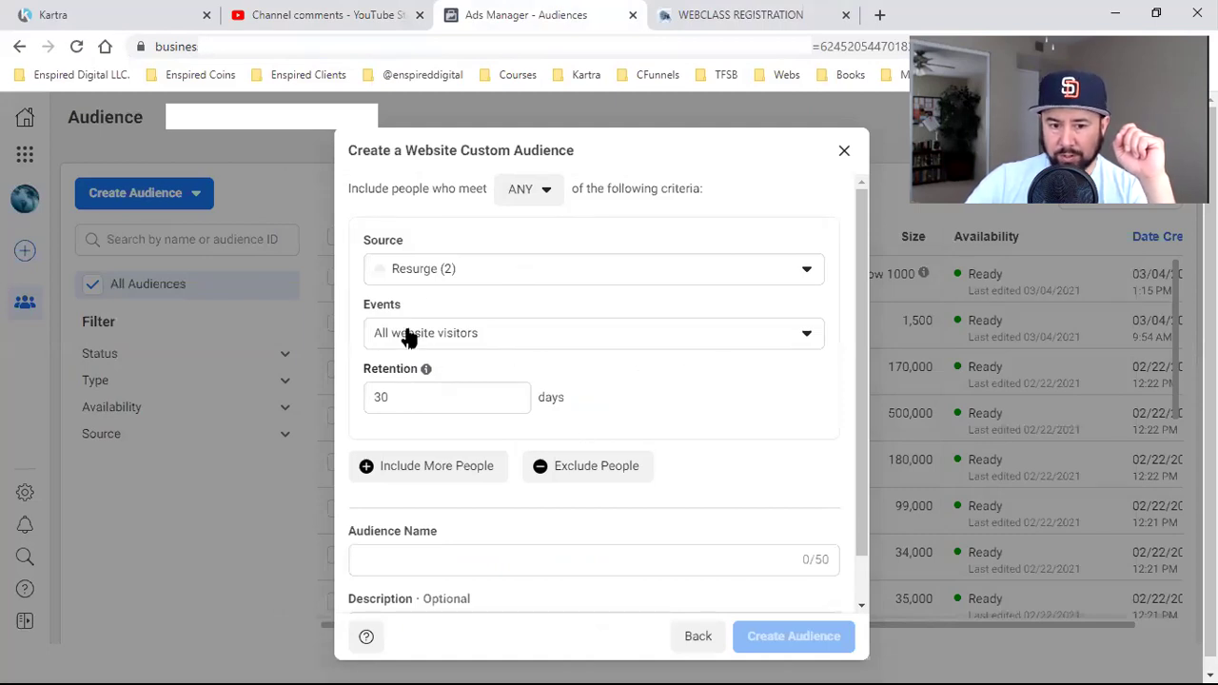
Set the audience's pixel source to Resurge and its event to People who visited specific web pages
left_click(471, 334)
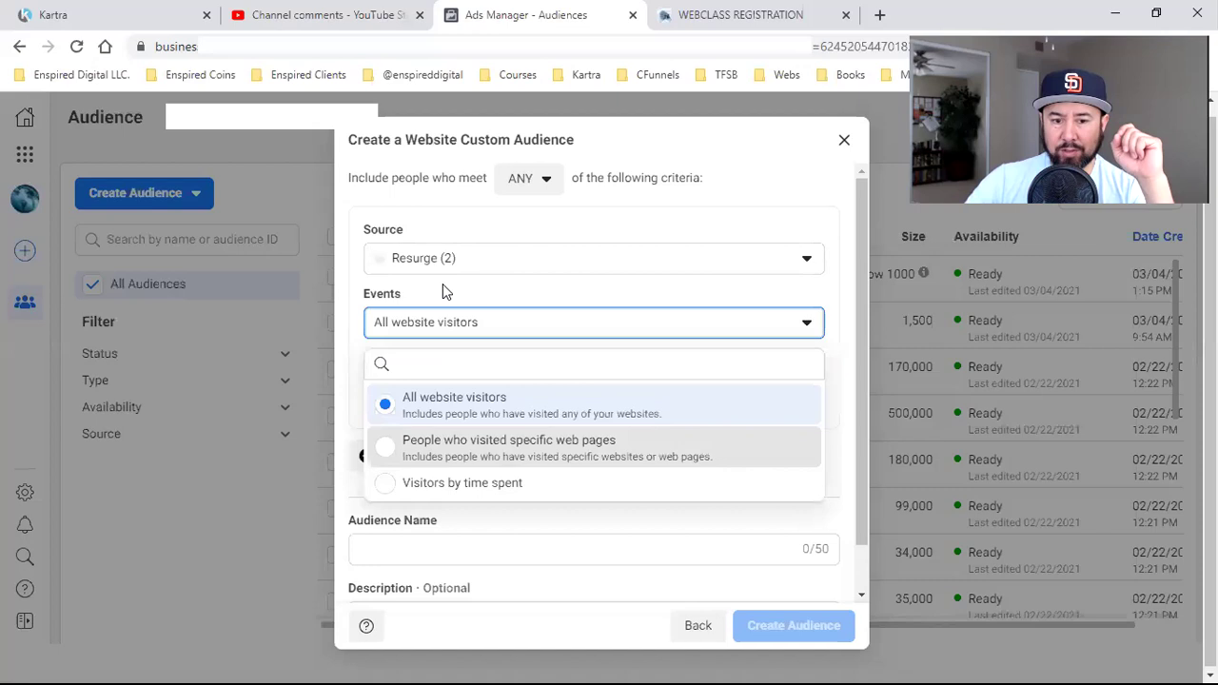
left_click(478, 265)
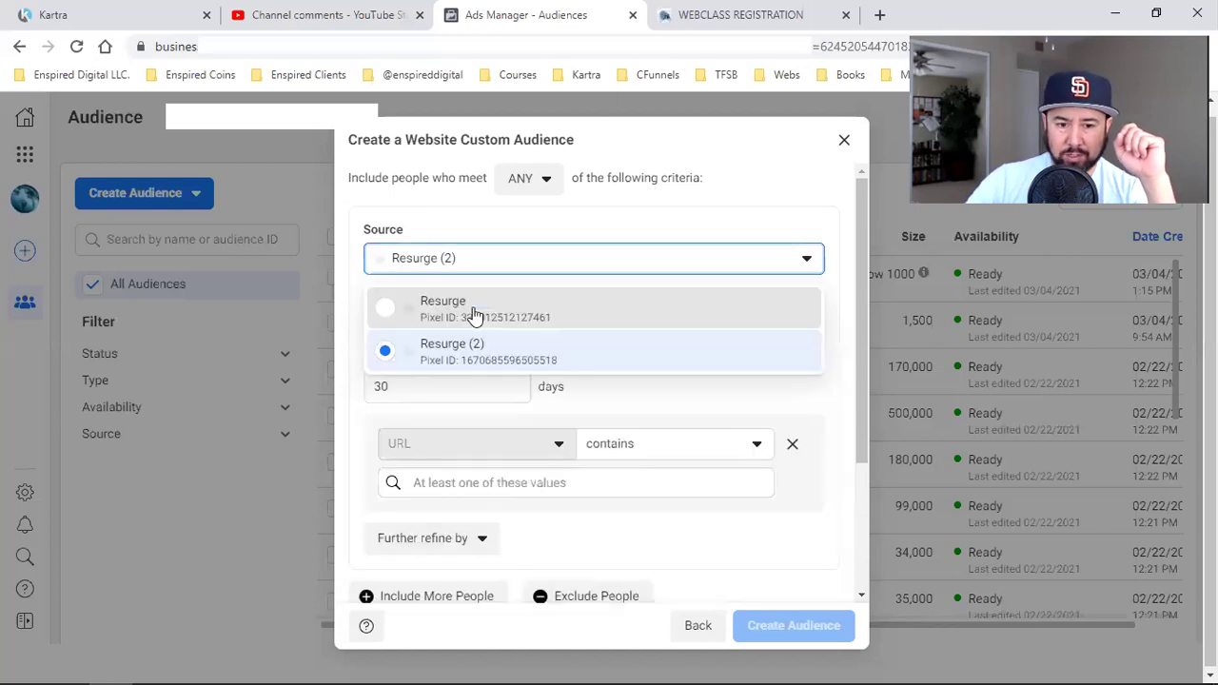
left_click(390, 305)
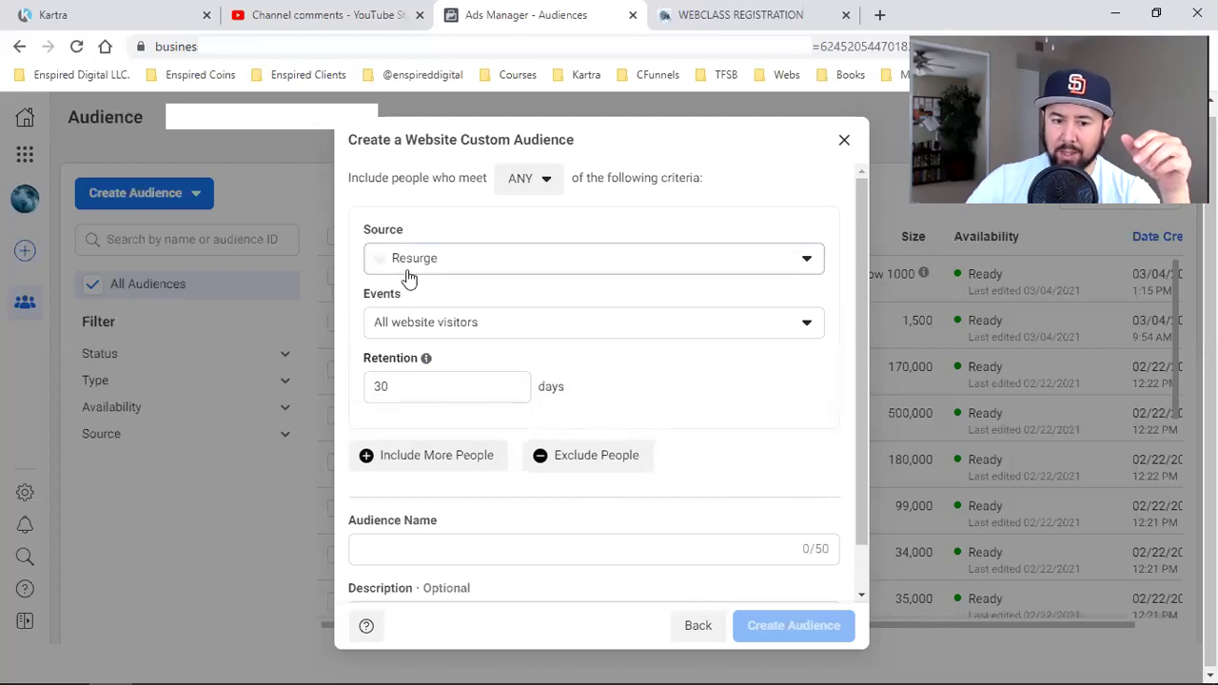
left_click(468, 338)
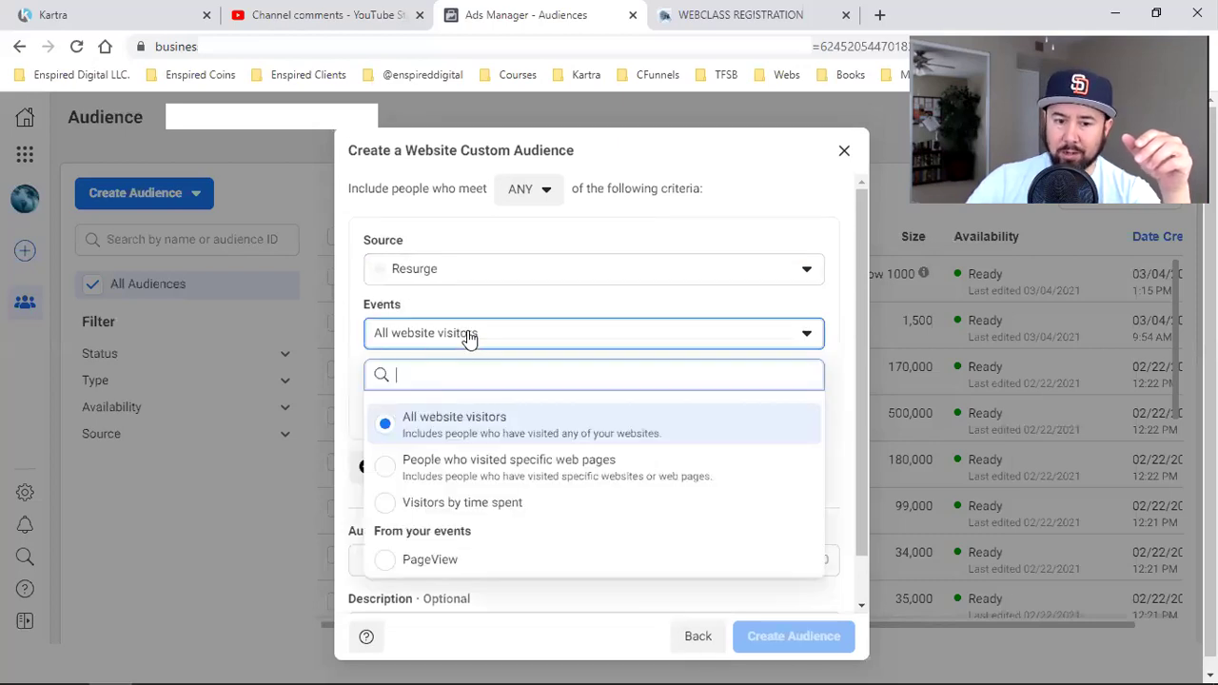
left_click(541, 462)
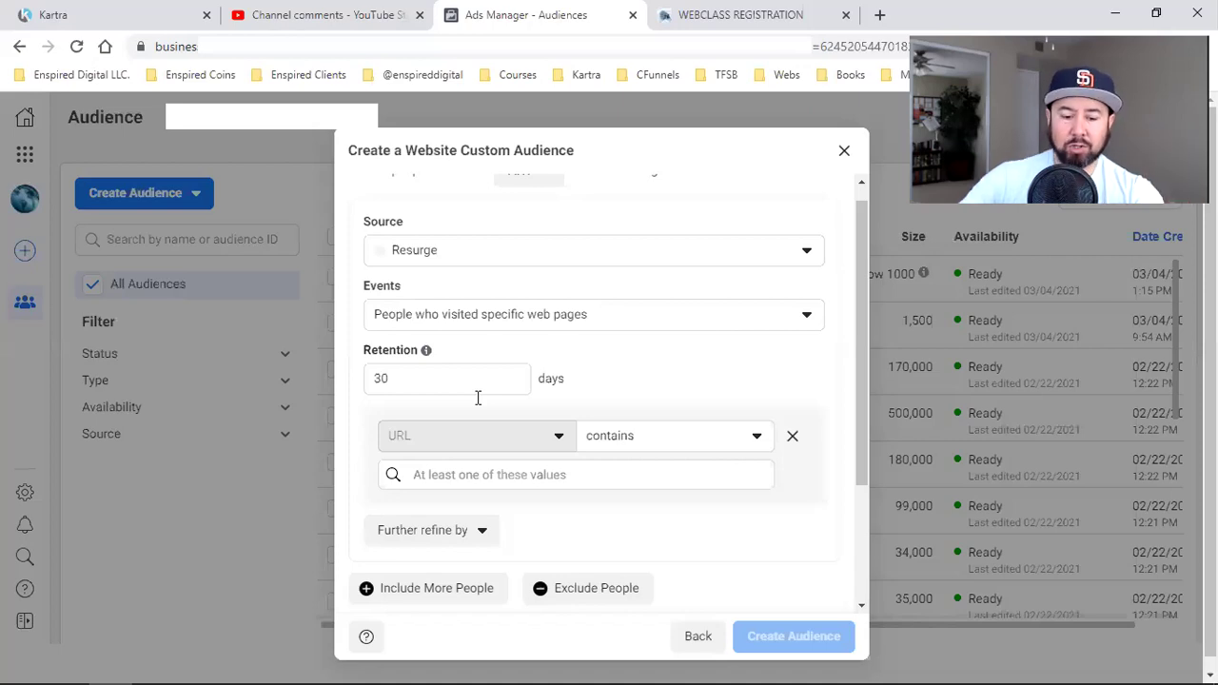
Limit the audience to visitors whose URL contains yoururl.com
scroll(478, 398, "down", 1)
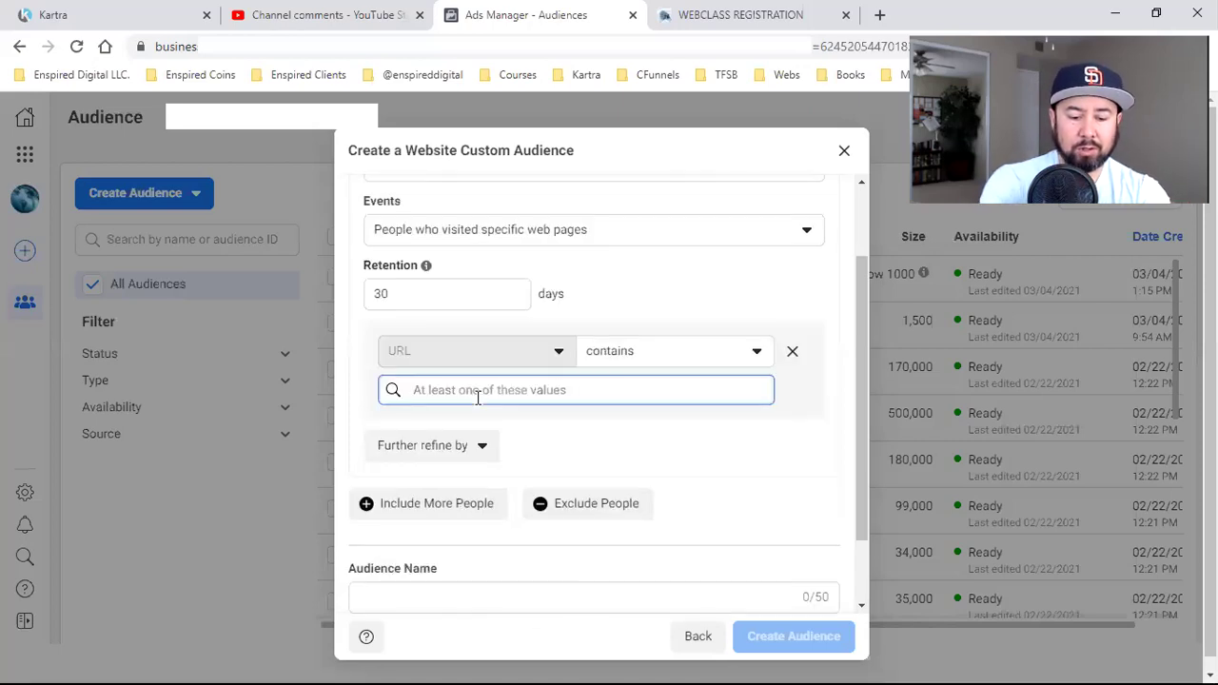
type("youru")
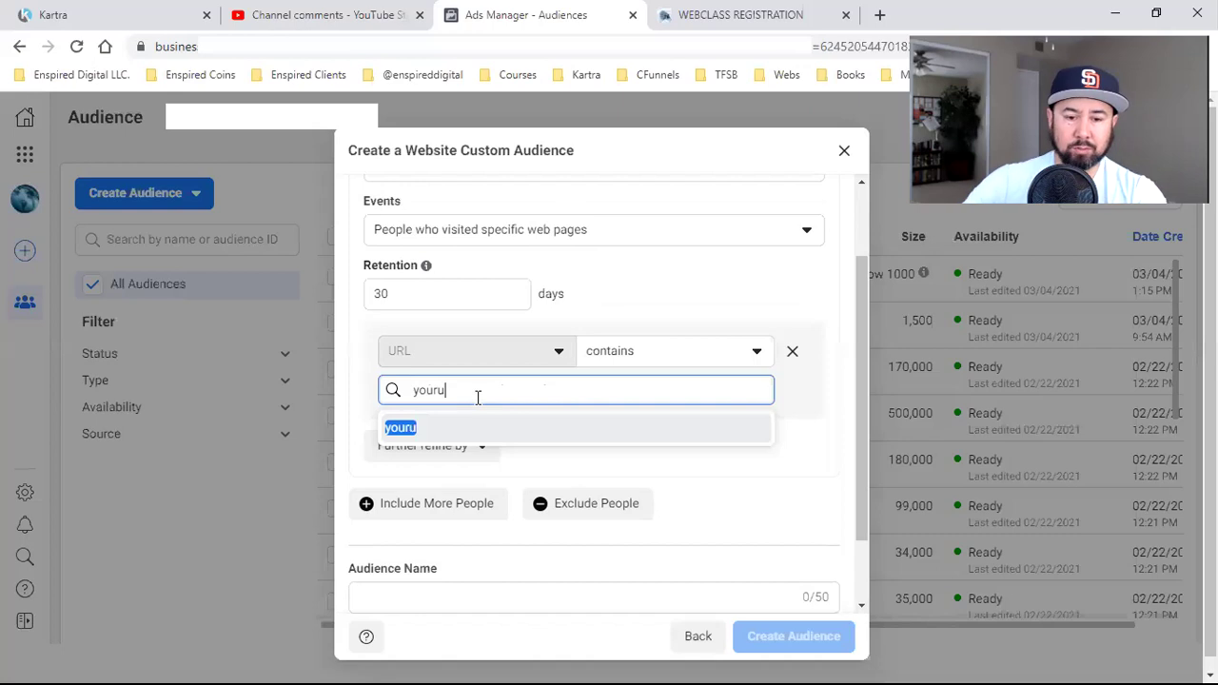
type("rl.com")
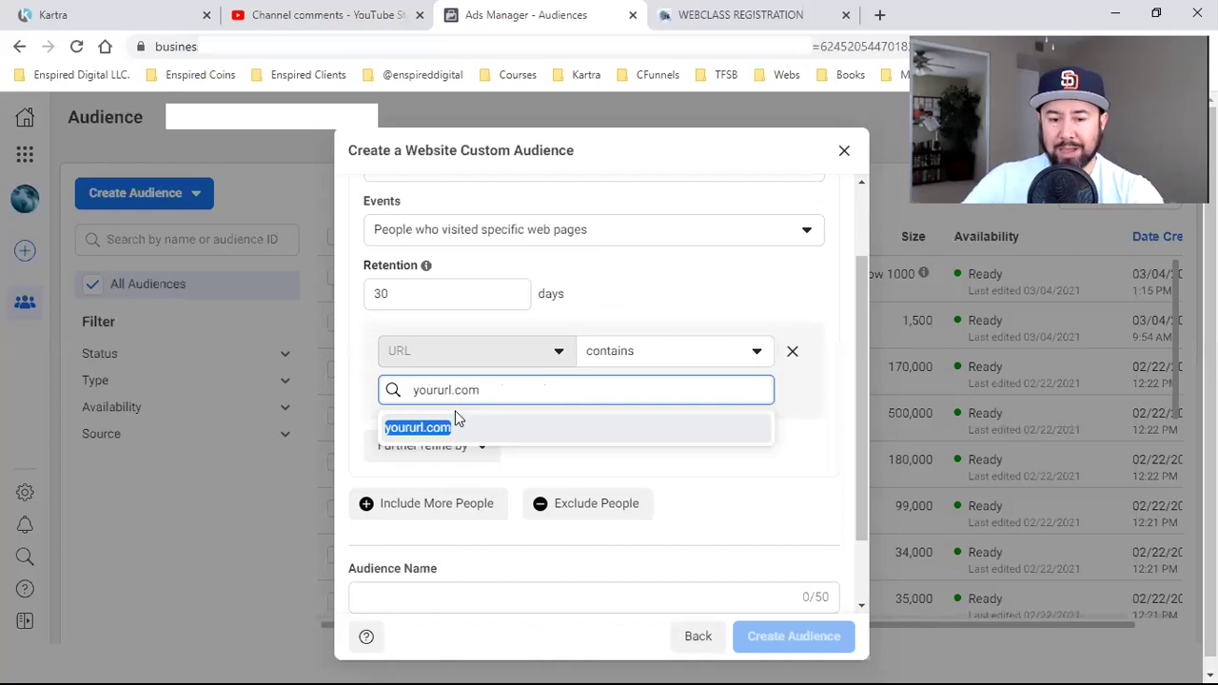
left_click(622, 422)
scroll(571, 457, "down", 2)
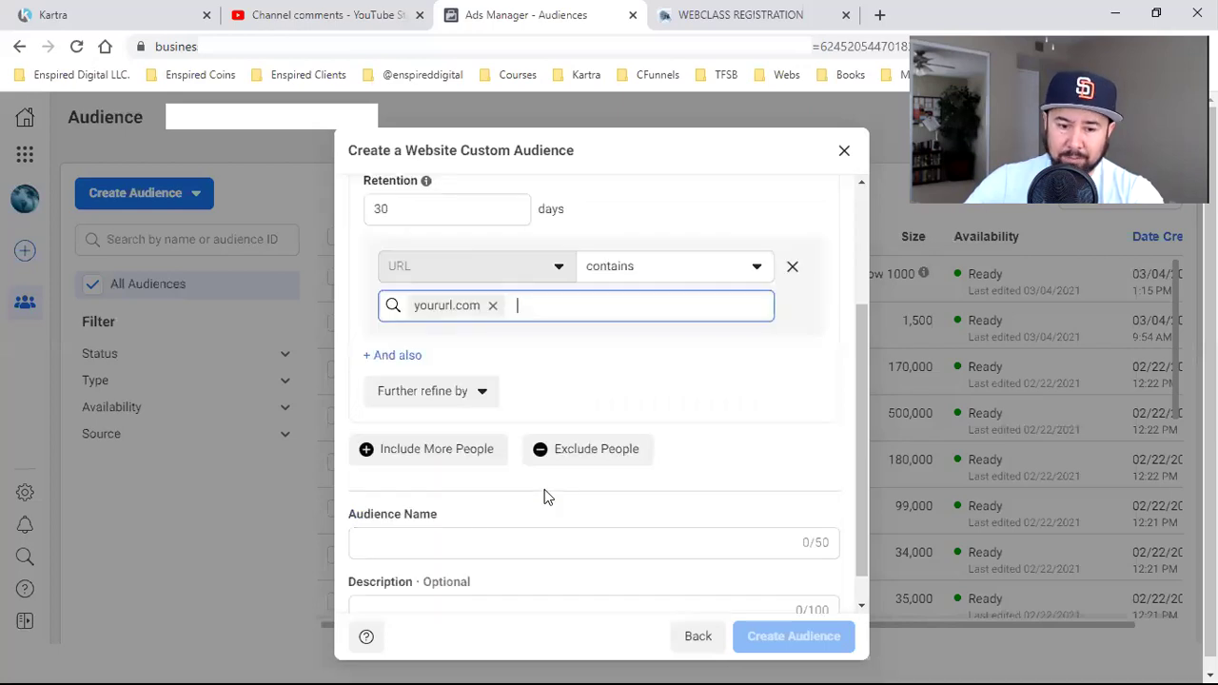
Name the audience "My Blog Post visitors", create it and close the confirmation dialog
scroll(497, 517, "down", 1)
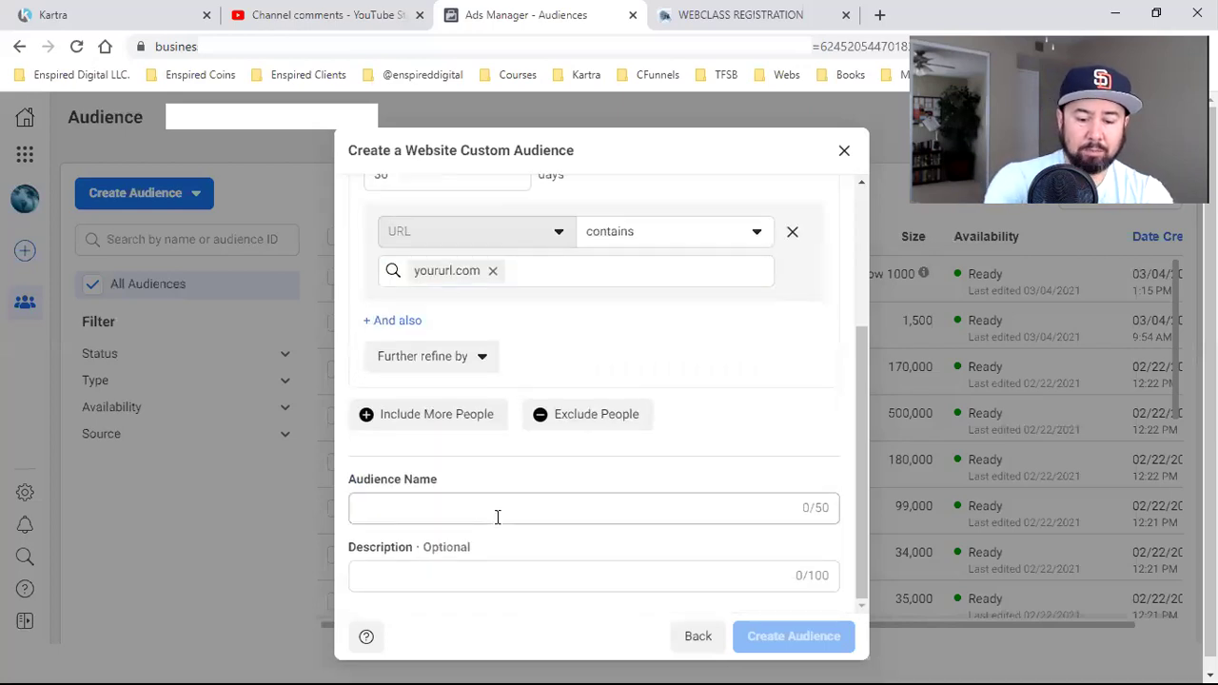
left_click(497, 517)
type("My Blog Post vid")
key("BackSpace")
type("s")
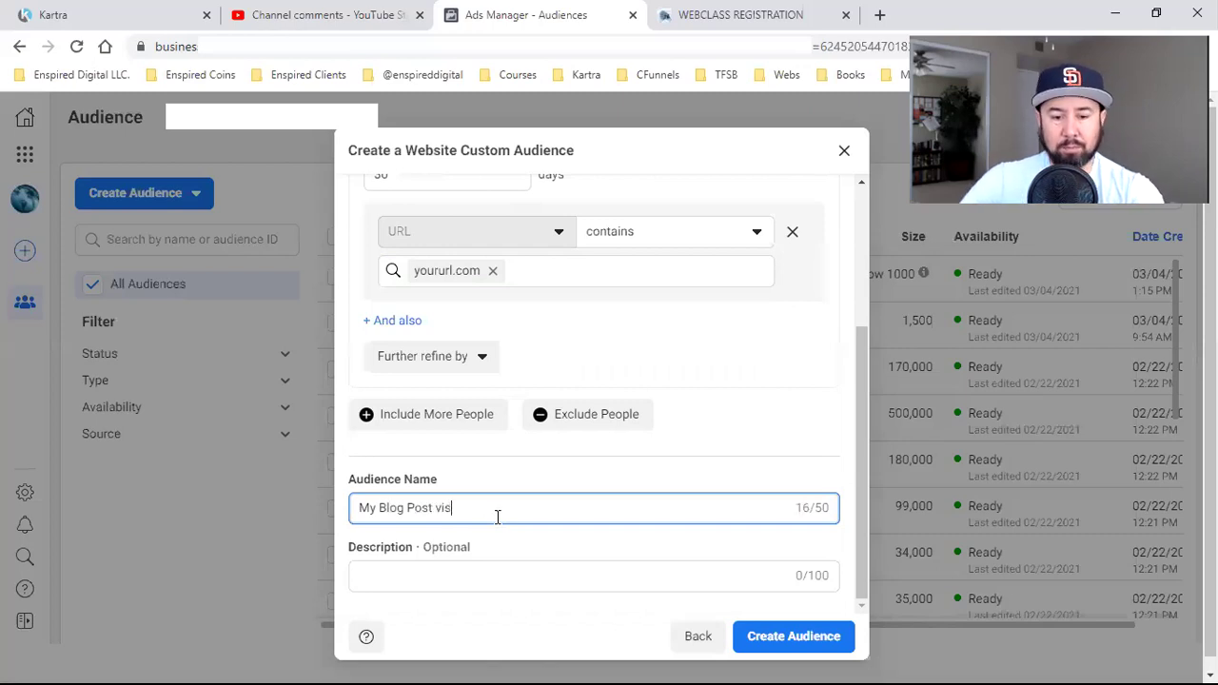
type("itors")
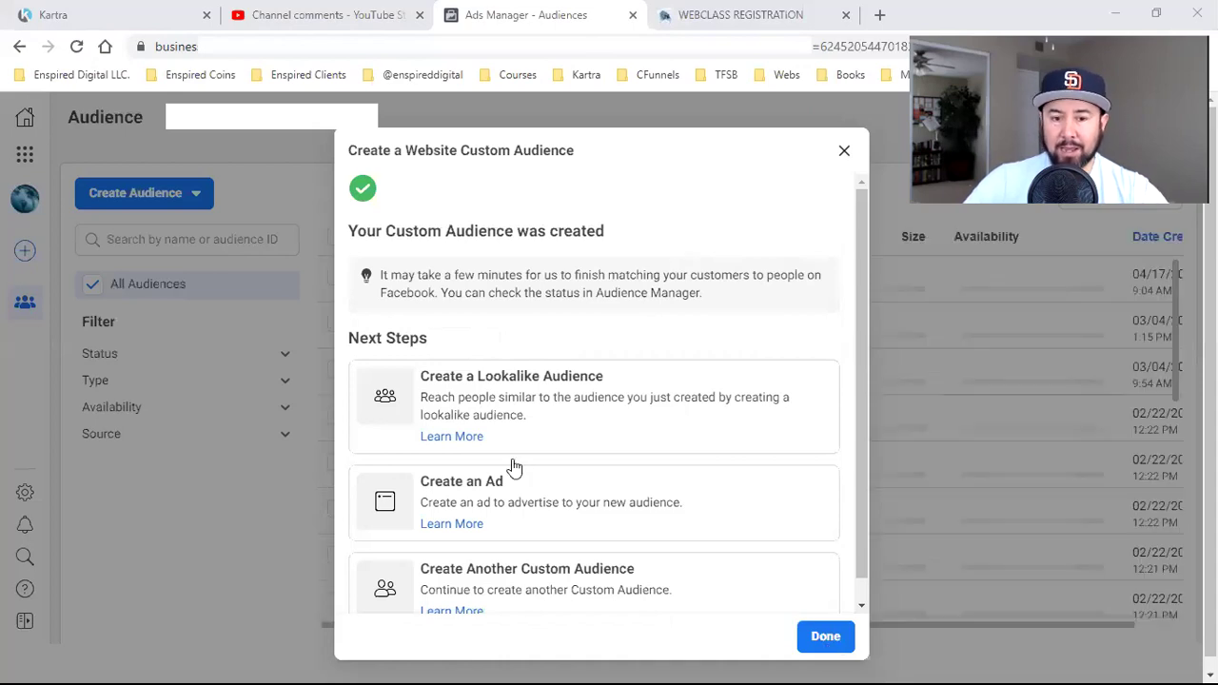
key("Escape")
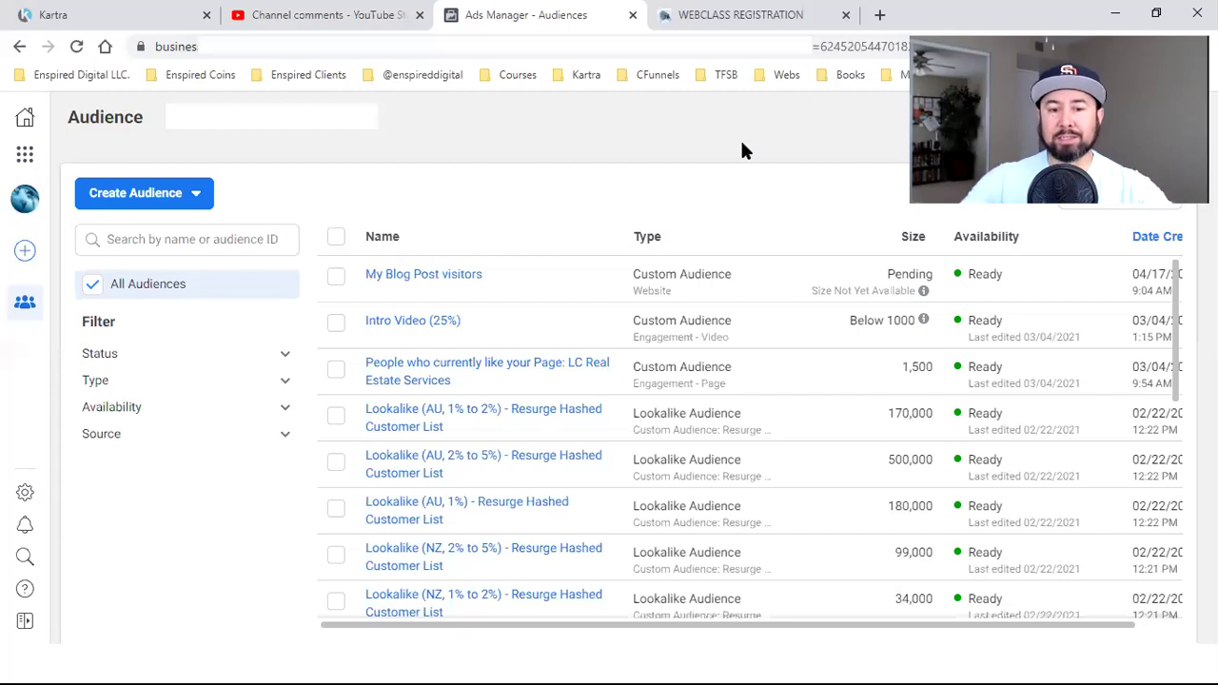
Select the "My Blog Post visitors" audience in the list and delete it
mouse_move(451, 276)
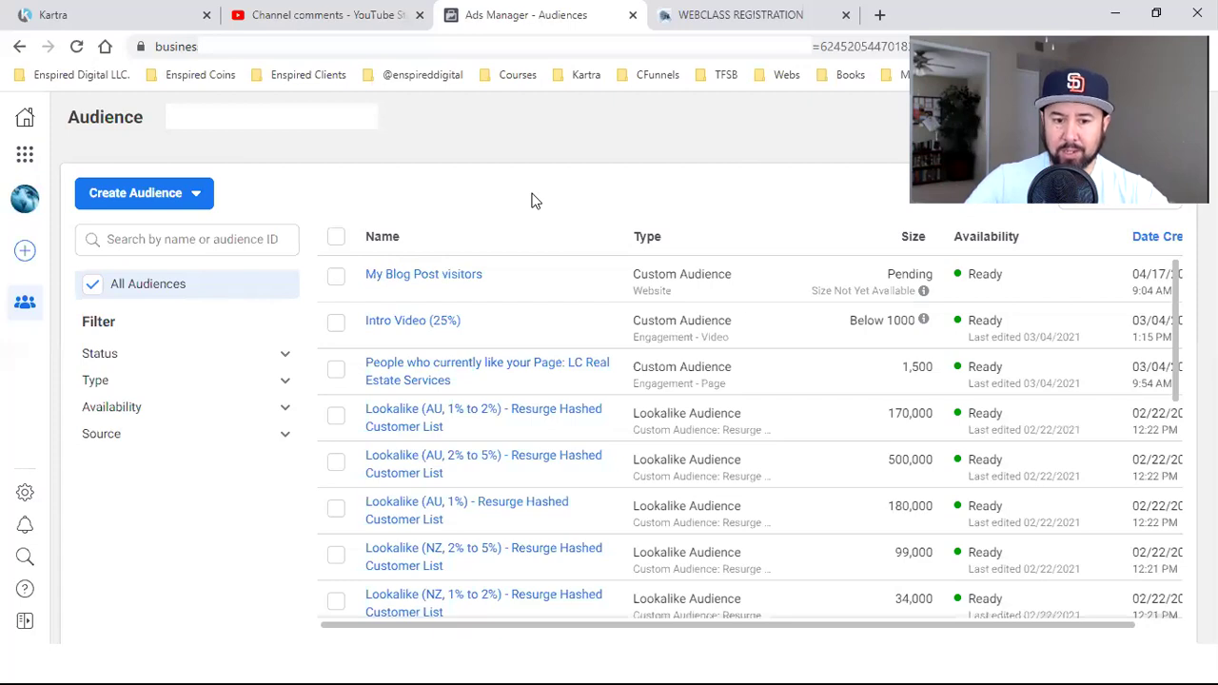
left_click(336, 281)
left_click(420, 193)
left_click(824, 379)
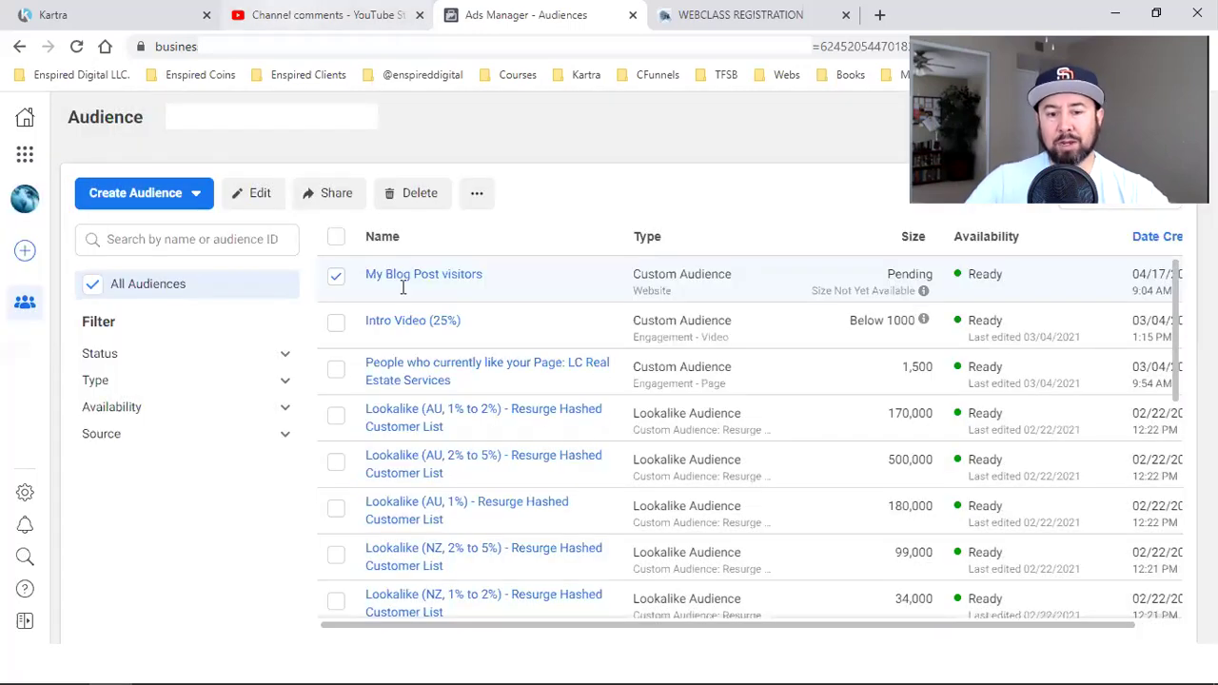
Return to the YouTube Studio comment and highlight the part about 10 ads all going to one nice page
key("ctrl+shift+Tab")
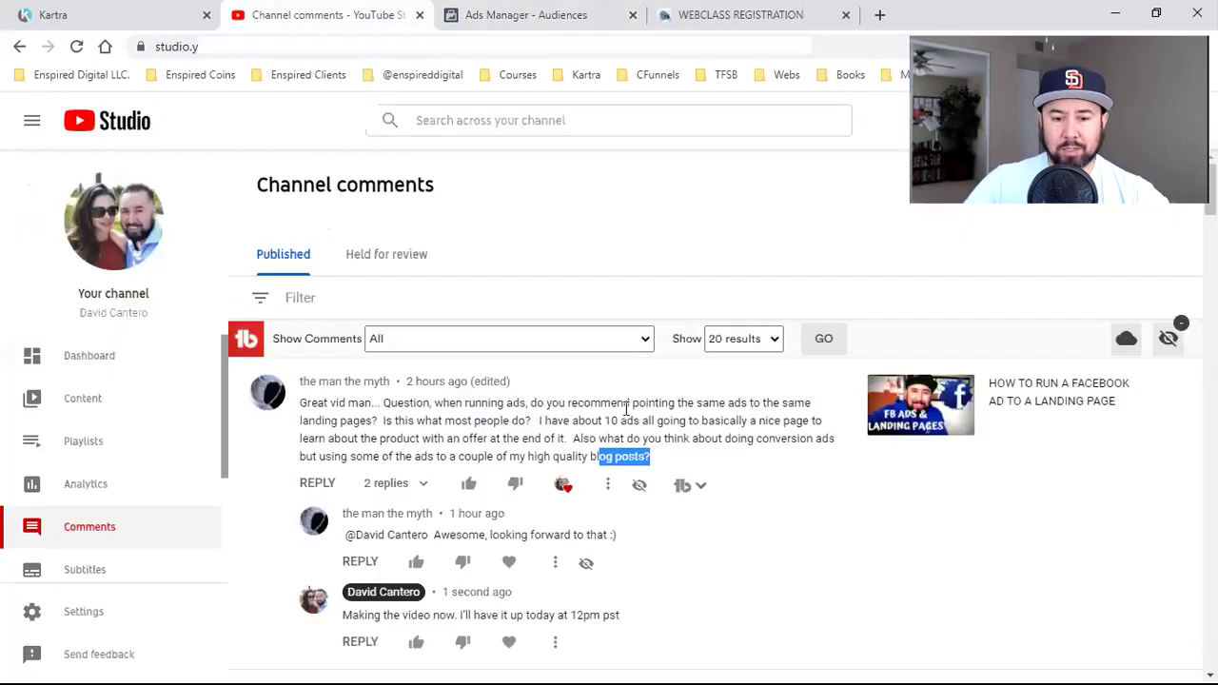
left_click_drag(600, 421, 780, 420)
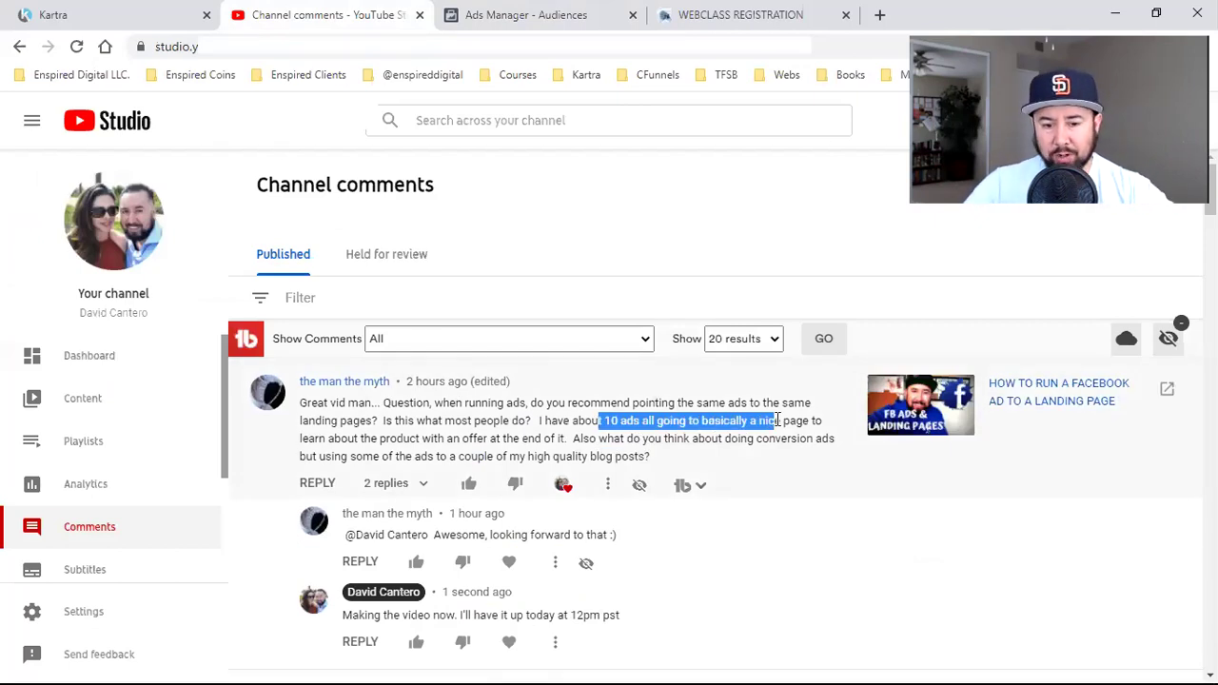
left_click(778, 419)
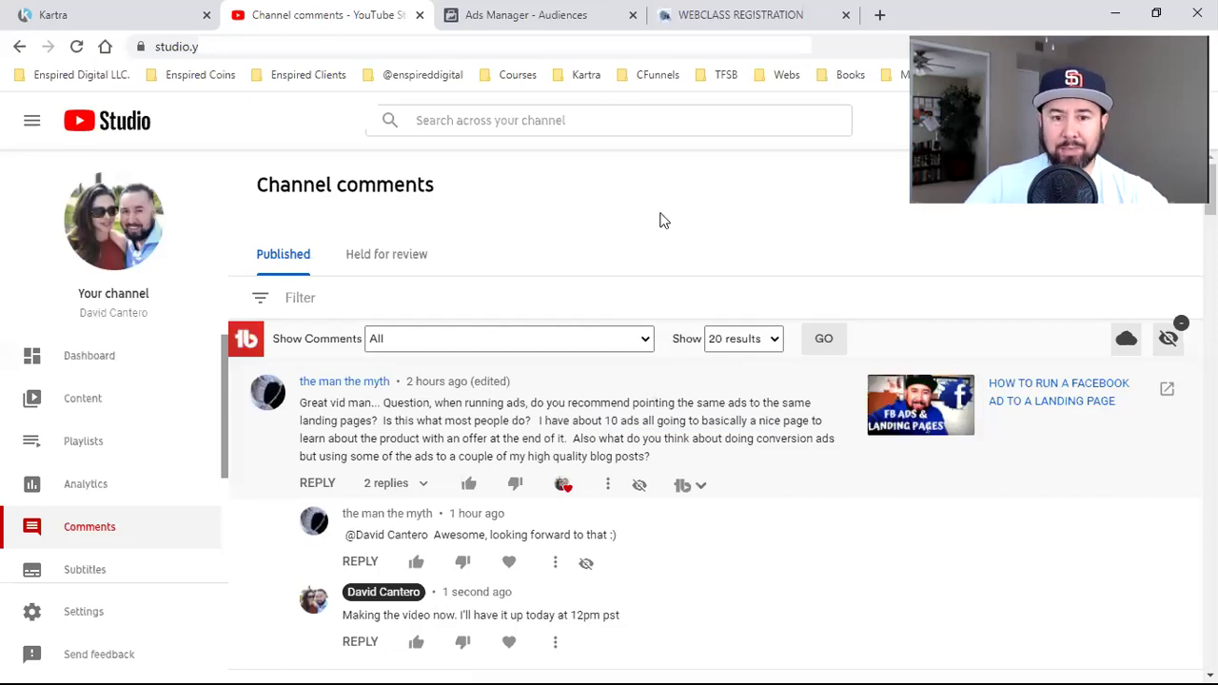
Review the web class registration page from the headline down to the Register Now section and back
left_click(745, 11)
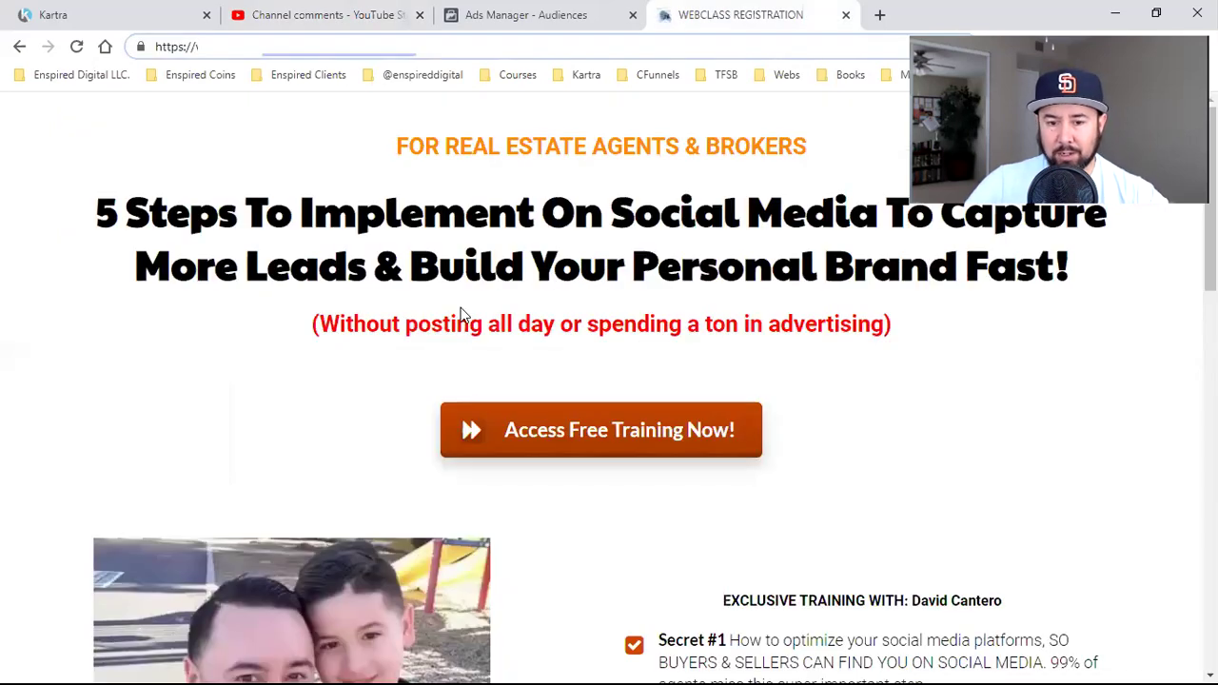
scroll(479, 403, "down", 15)
scroll(684, 397, "up", 1)
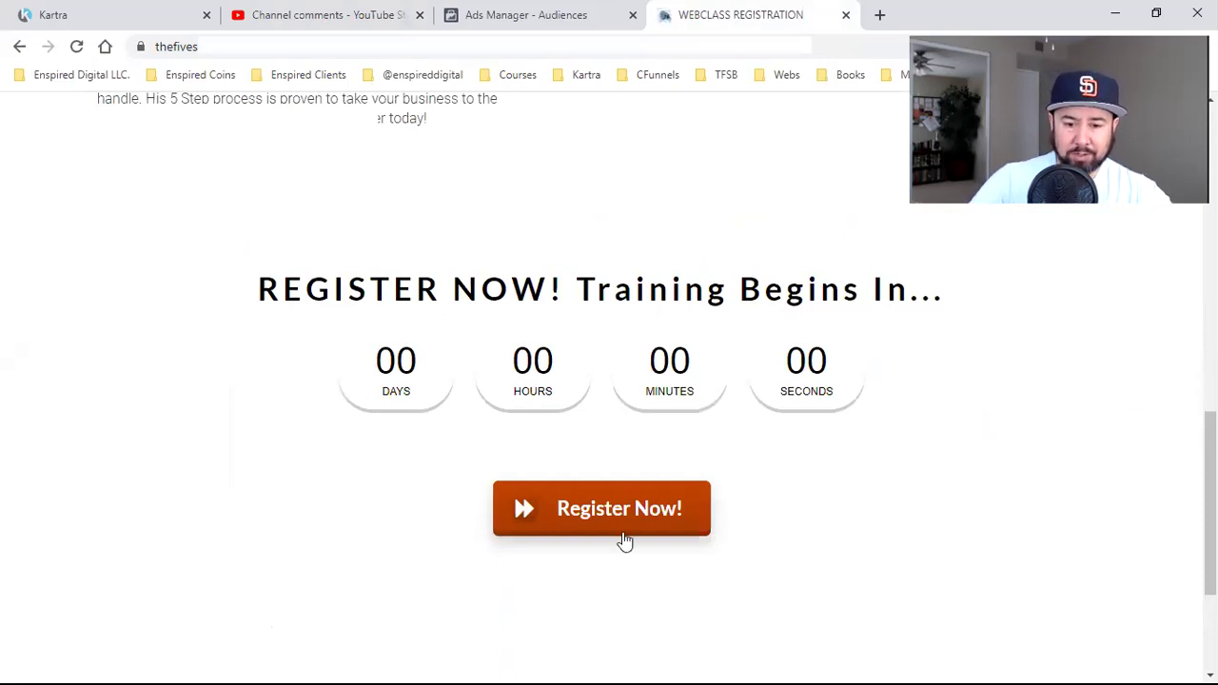
scroll(626, 547, "up", 10)
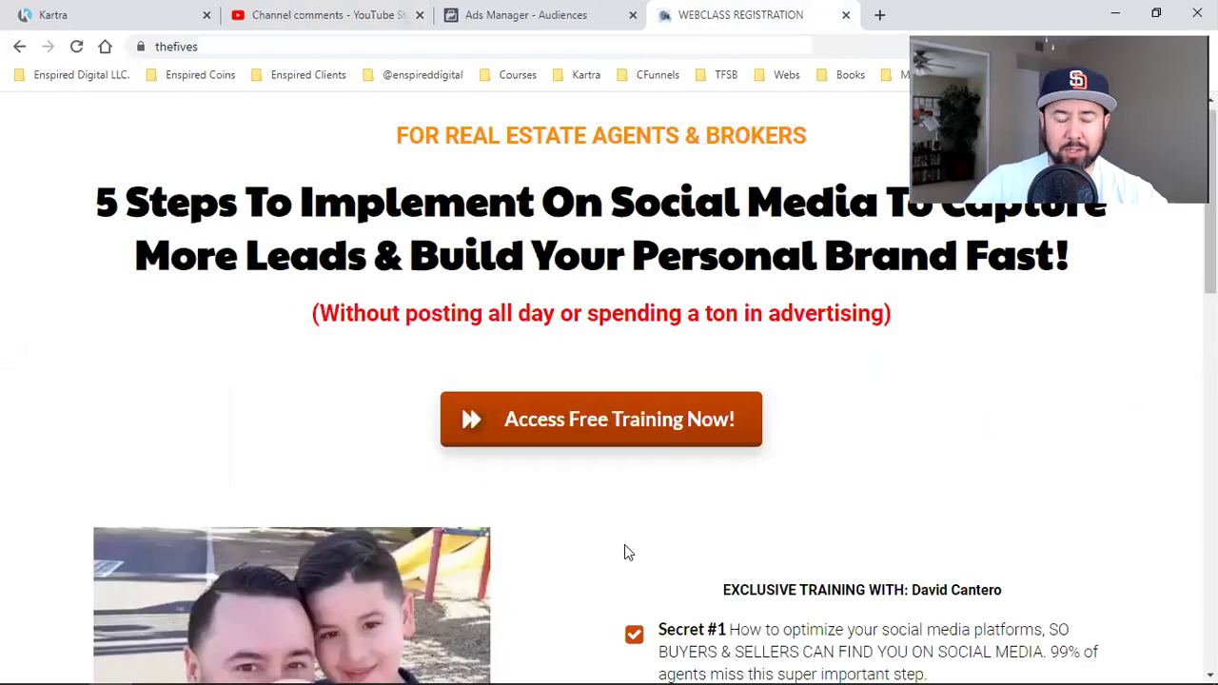
Go back to the comment and highlight the offer at the end and the question about conversion ads to blog posts
left_click(375, 11)
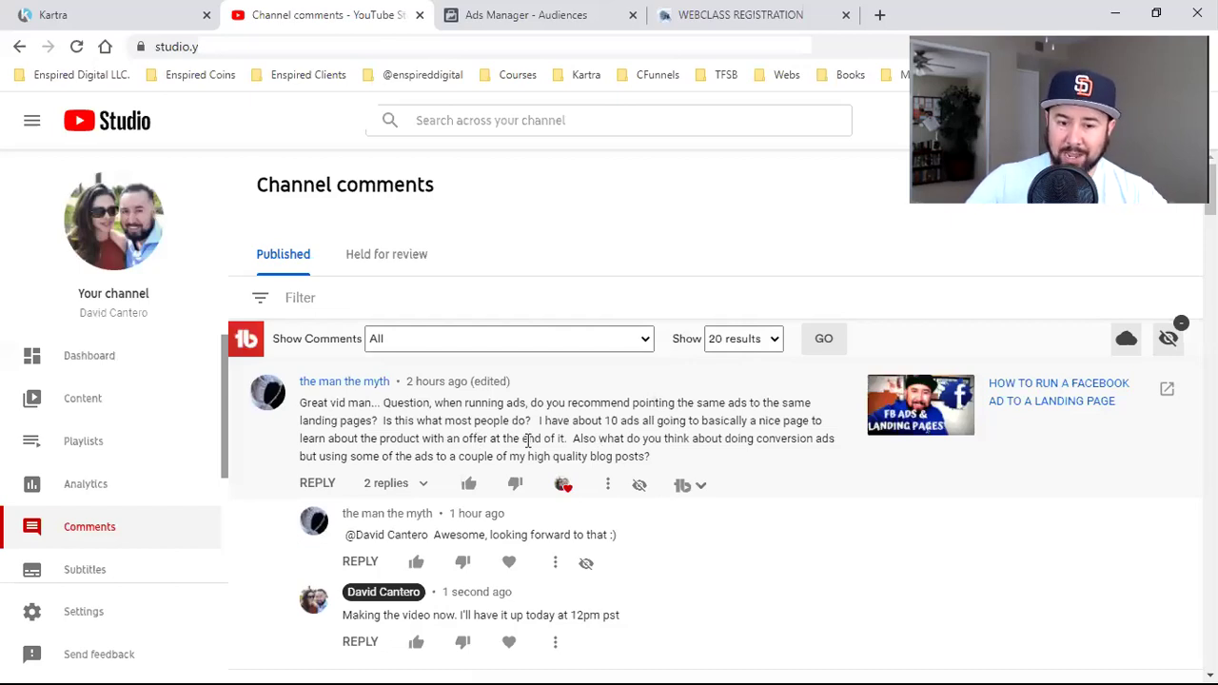
left_click_drag(462, 441, 528, 440)
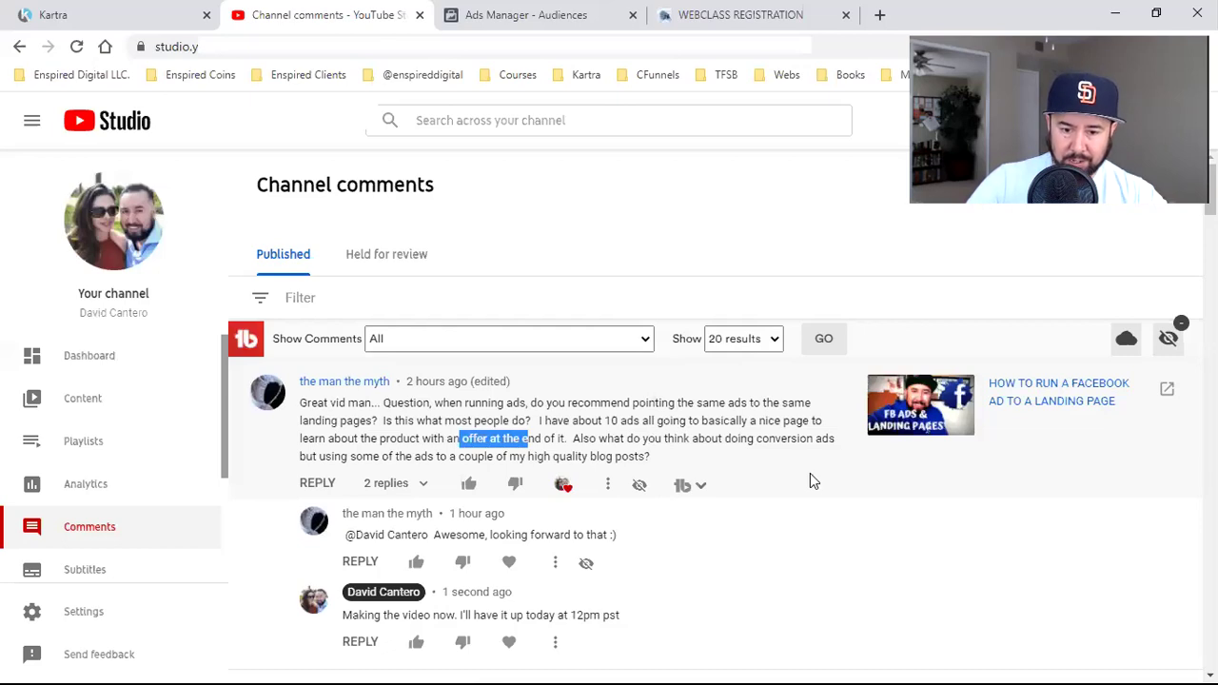
left_click_drag(664, 439, 811, 477)
left_click_drag(698, 439, 721, 461)
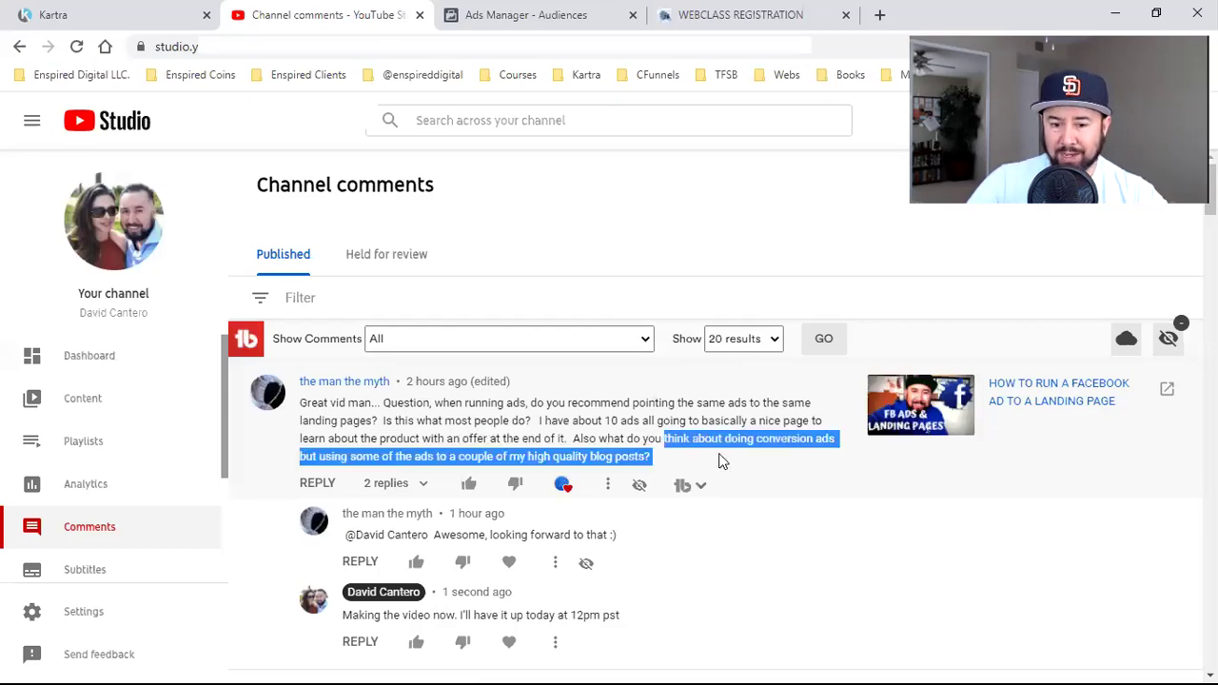
left_click(617, 457)
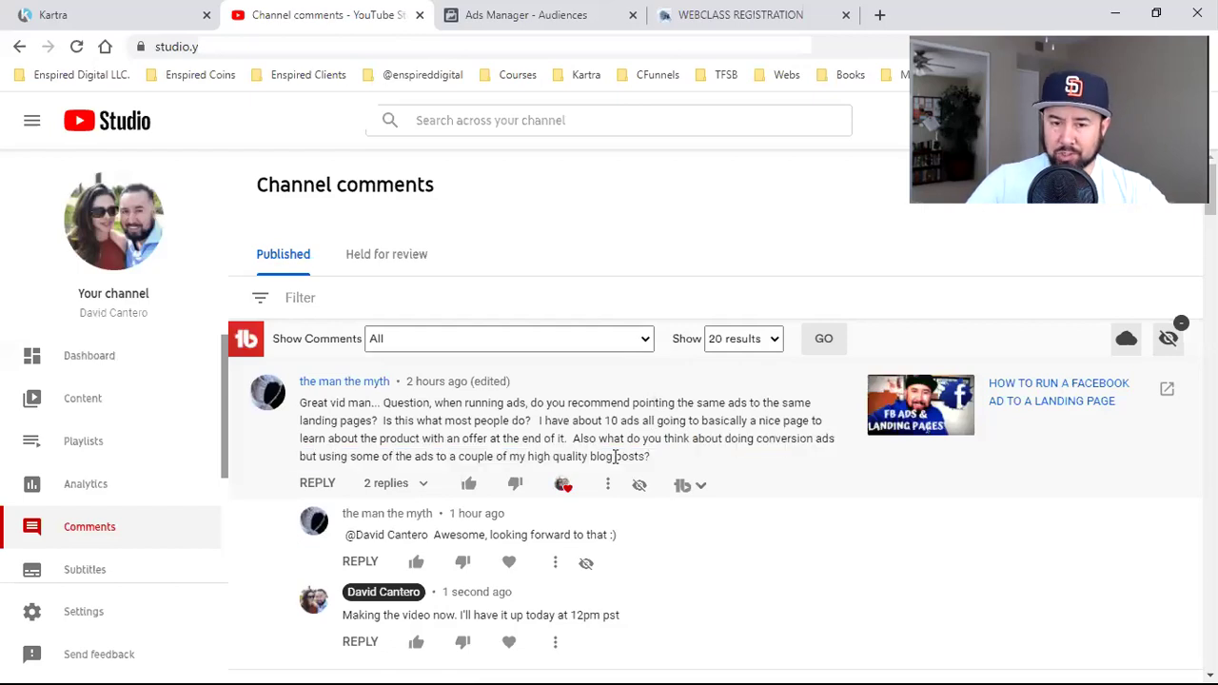